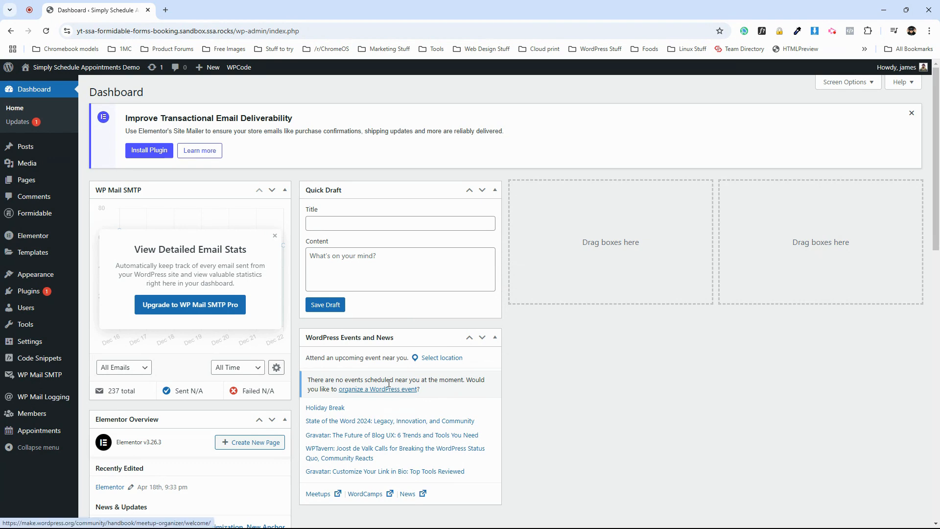
# Open the site's front end and go to the Formidable Forms page.
pyautogui.click(104, 74)
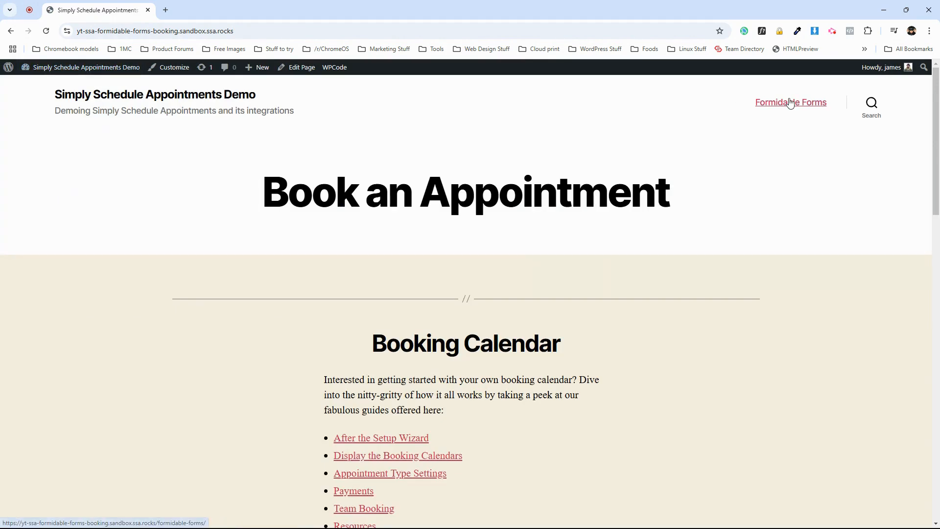
pyautogui.scroll(-8, 262, 345)
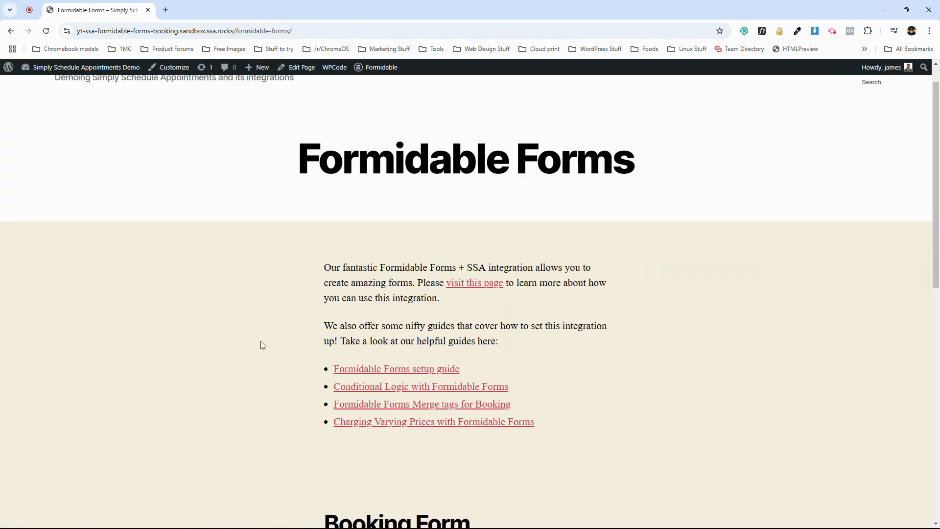
pyautogui.scroll(-1, 261, 345)
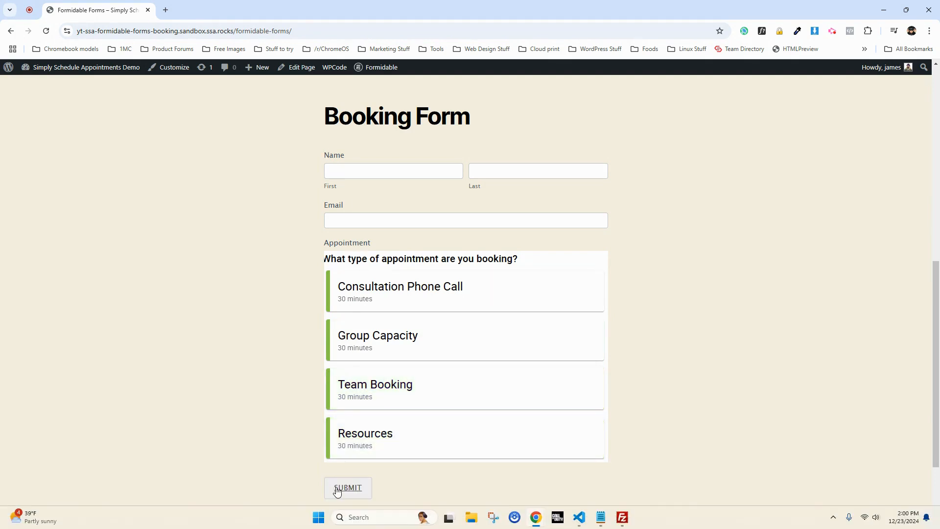
# Test the booking form by picking Consultation Phone Call on December 30, 2024 at 1:00 pm.
pyautogui.click(401, 289)
pyautogui.scroll(-2, 459, 330)
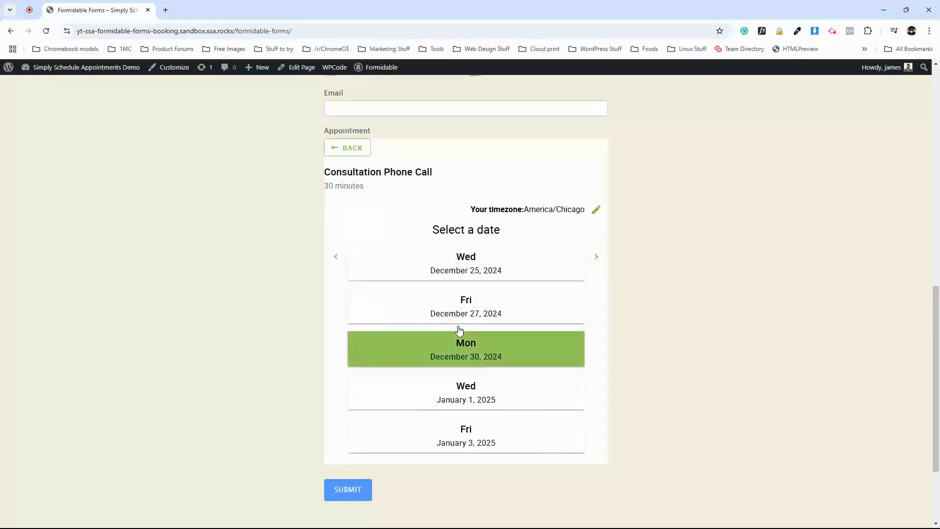
pyautogui.click(462, 338)
pyautogui.click(544, 337)
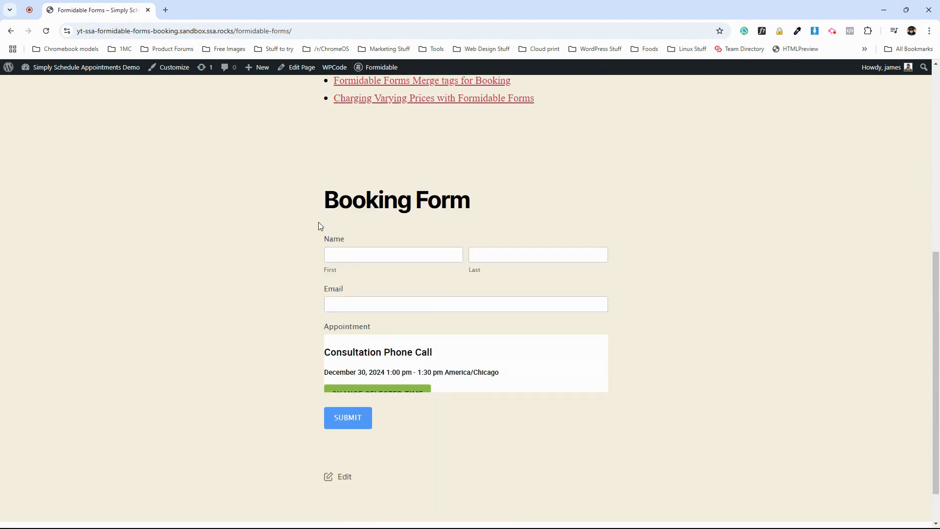
# Open the Booking Form for editing in the Formidable form builder.
pyautogui.scroll(-1, 348, 313)
pyautogui.scroll(6, 300, 380)
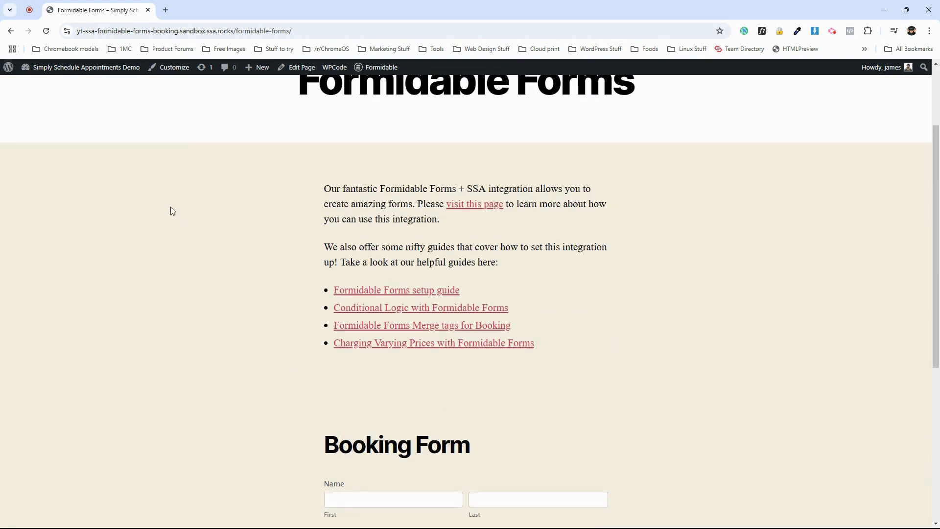
pyautogui.scroll(-5, 260, 256)
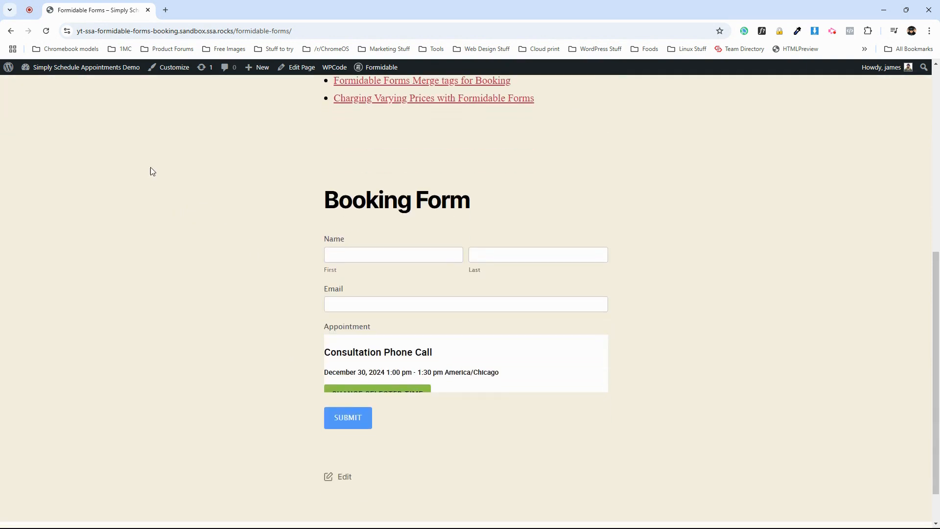
pyautogui.moveTo(376, 69)
pyautogui.click(381, 86)
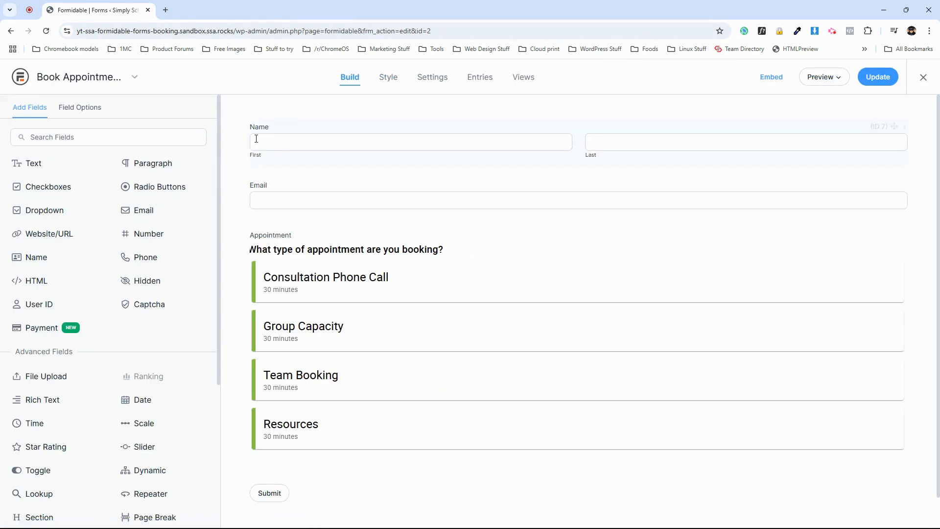
# Open the Appointment field's appointment types, enable First Available and Team + Resources, and disable Resources.
pyautogui.click(269, 135)
pyautogui.click(267, 191)
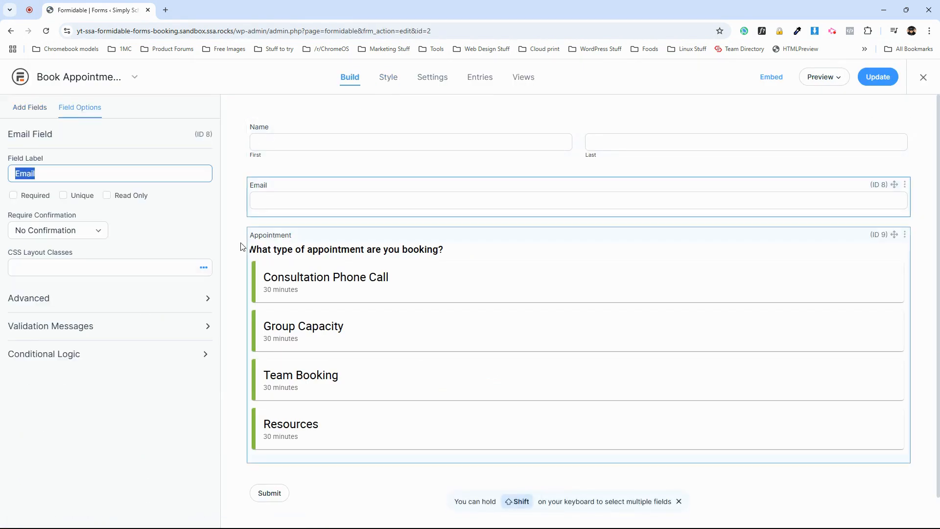
pyautogui.click(281, 242)
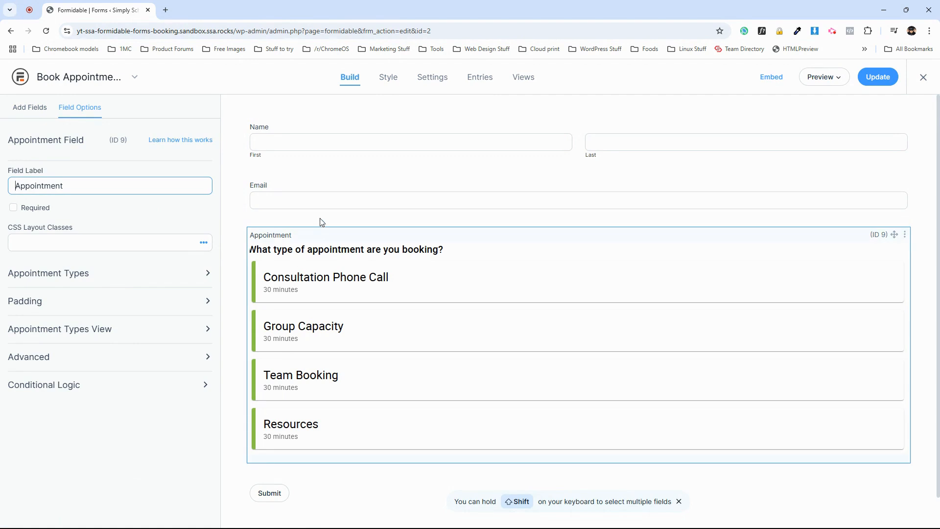
pyautogui.click(94, 277)
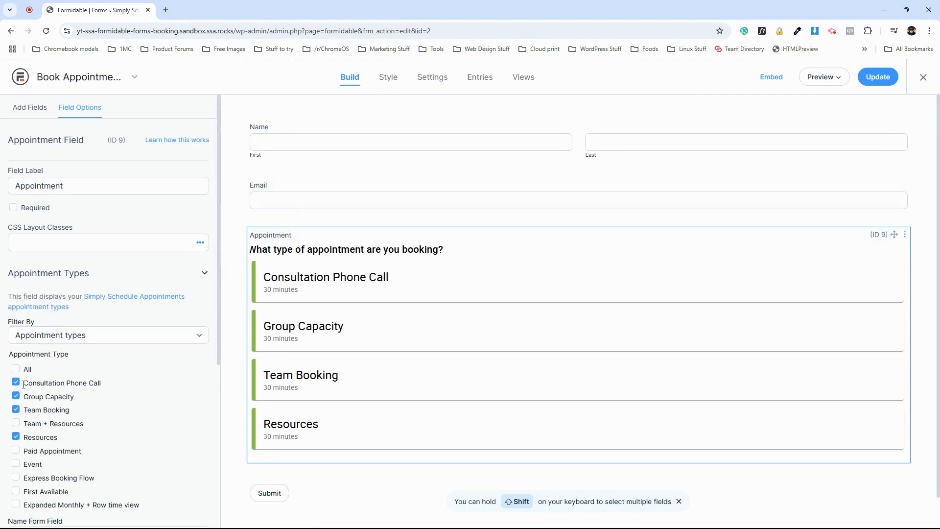
pyautogui.scroll(-1, 292, 353)
pyautogui.scroll(-2, 168, 390)
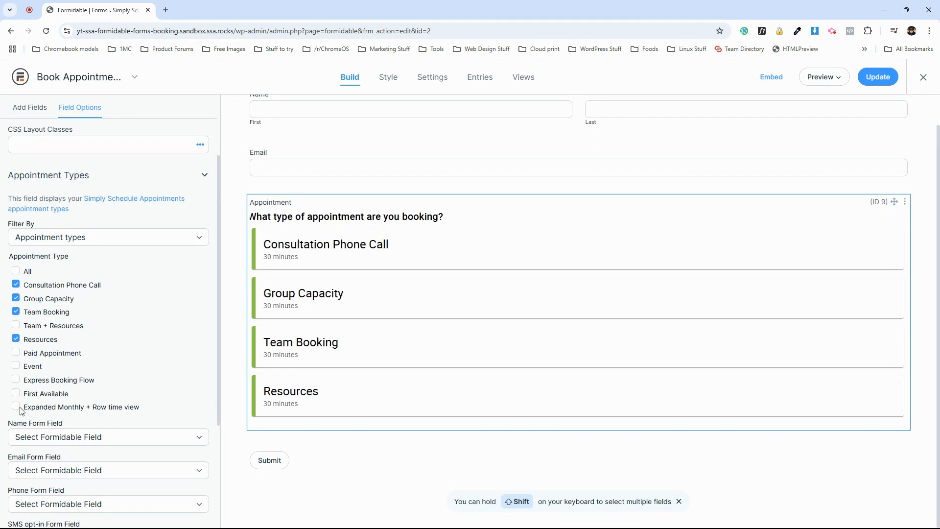
pyautogui.click(16, 393)
pyautogui.click(16, 339)
pyautogui.click(16, 325)
pyautogui.click(20, 274)
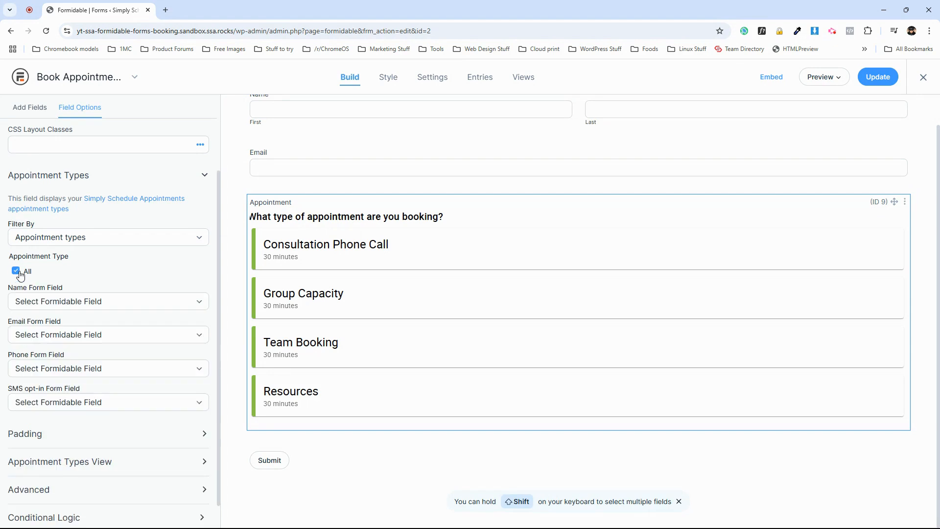
pyautogui.click(19, 272)
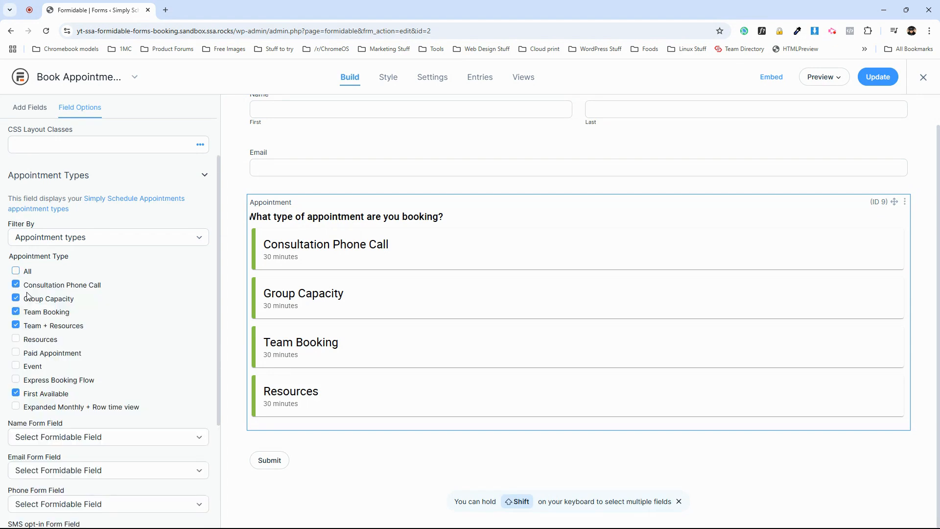
# Duplicate the Appointment field.
pyautogui.scroll(2, 77, 312)
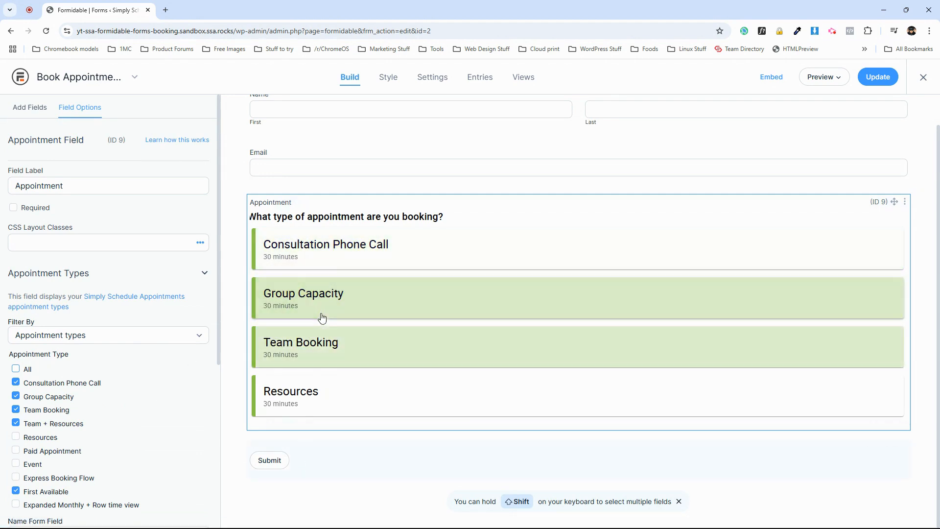
pyautogui.scroll(1, 318, 303)
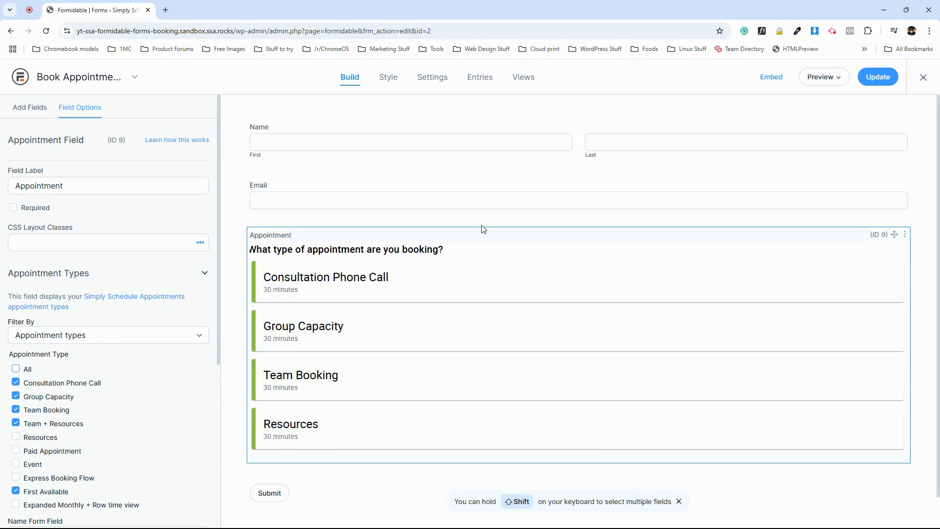
pyautogui.click(904, 234)
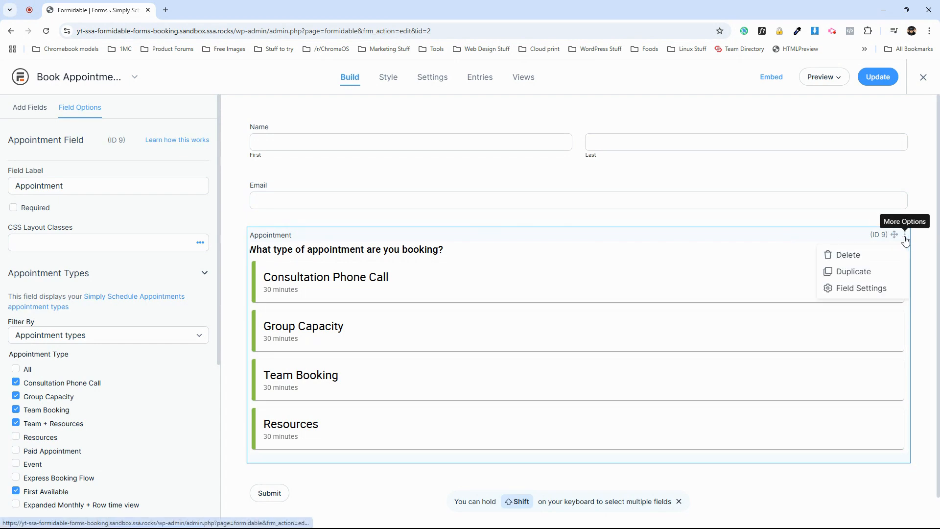
pyautogui.click(860, 271)
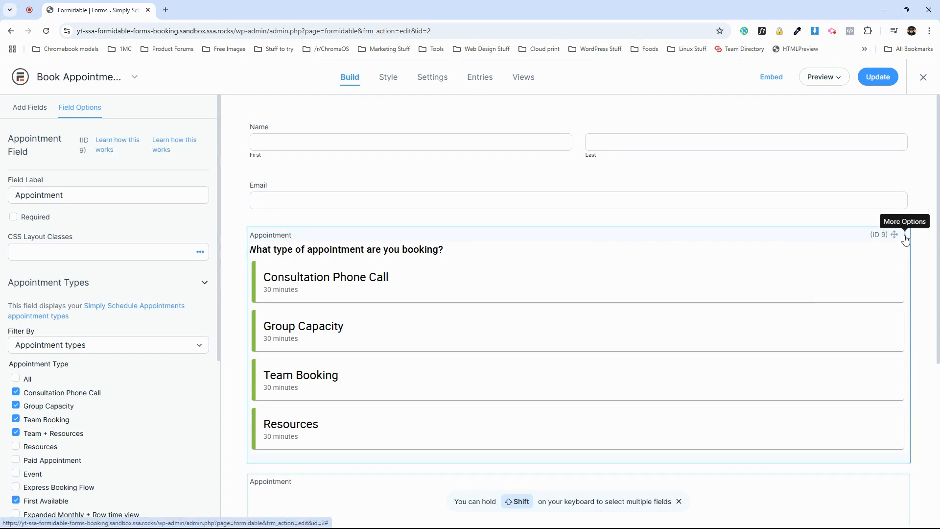
# Limit the original Appointment field to Consultation Phone Call by unchecking Group Capacity, Team Booking and Team + Resources.
pyautogui.scroll(-2, 346, 321)
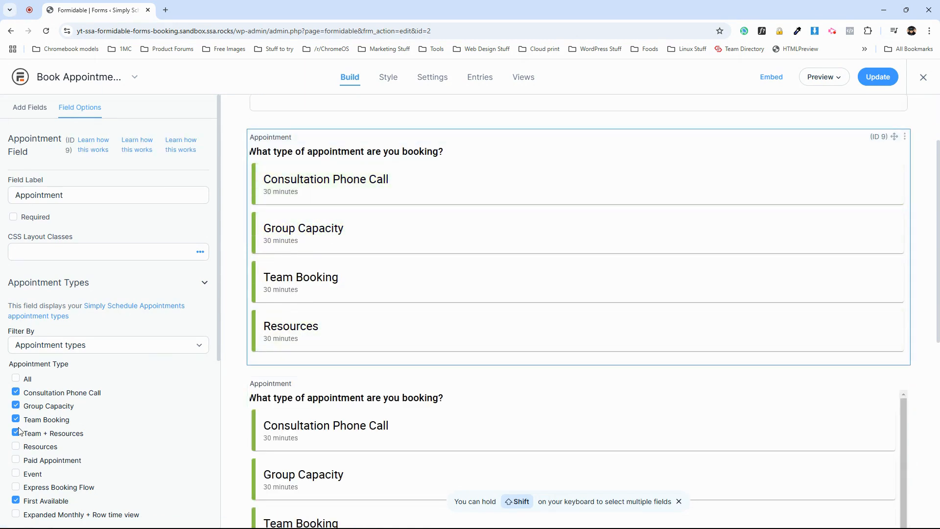
pyautogui.click(16, 406)
pyautogui.click(16, 420)
pyautogui.click(16, 432)
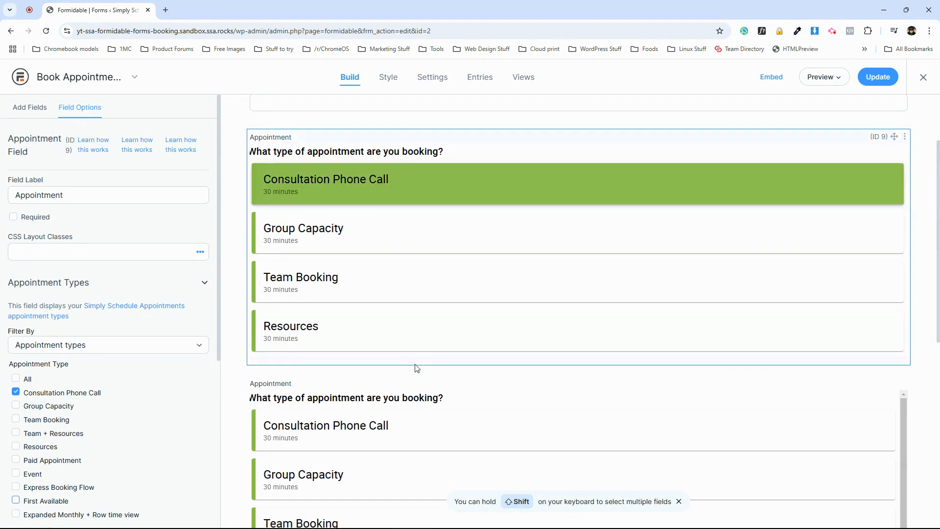
# Restrict the duplicated Appointment field to Group Capacity only, unchecking Consultation Phone Call, Team Booking and Resources.
pyautogui.click(417, 384)
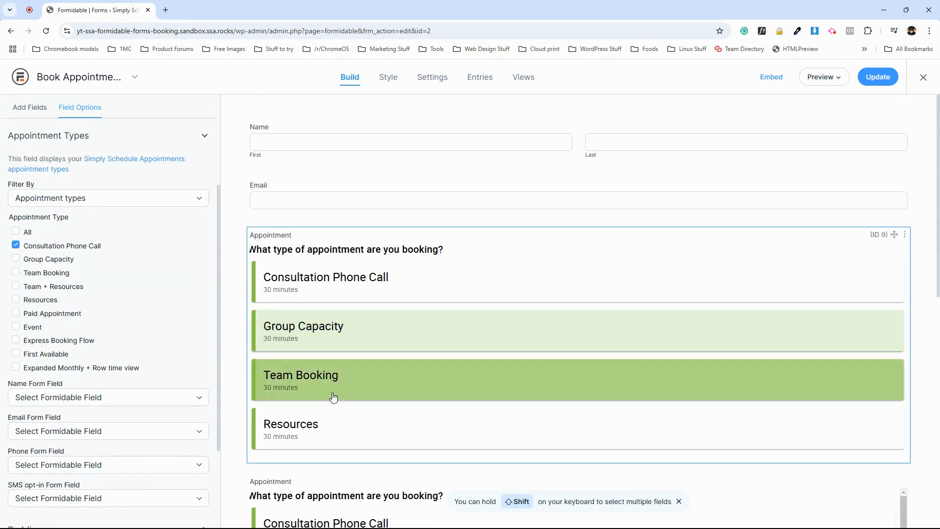
pyautogui.scroll(-3, 334, 395)
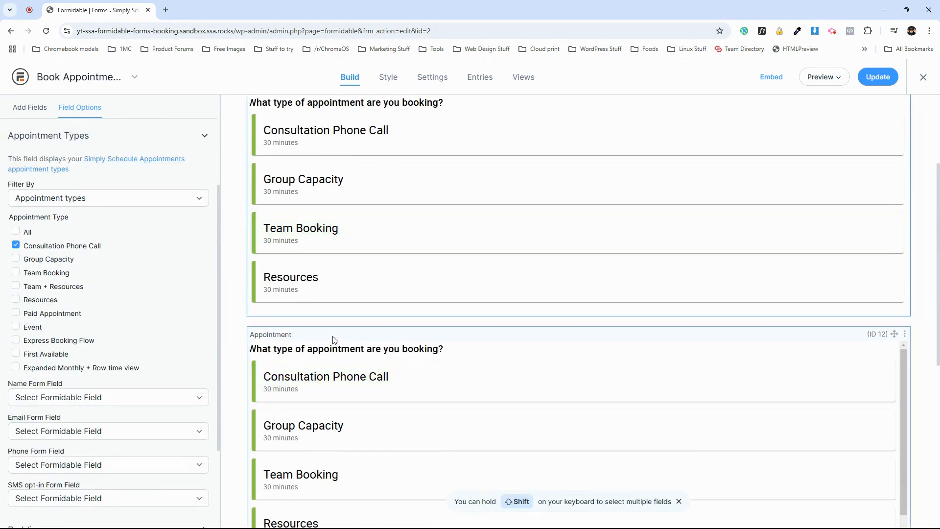
pyautogui.click(332, 336)
pyautogui.click(101, 262)
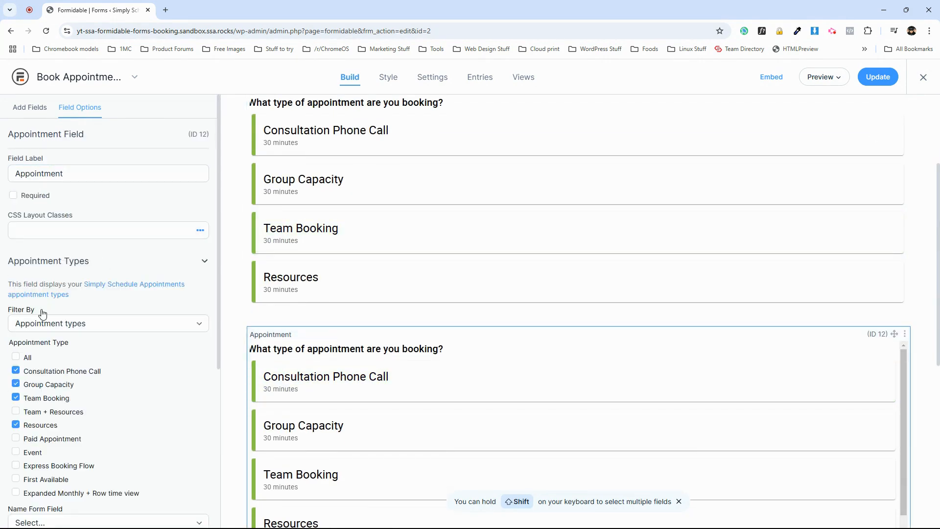
pyautogui.click(16, 370)
pyautogui.click(16, 398)
pyautogui.click(16, 425)
# Restrict the third Appointment field to Team Booking only and update the form.
pyautogui.scroll(-7, 443, 260)
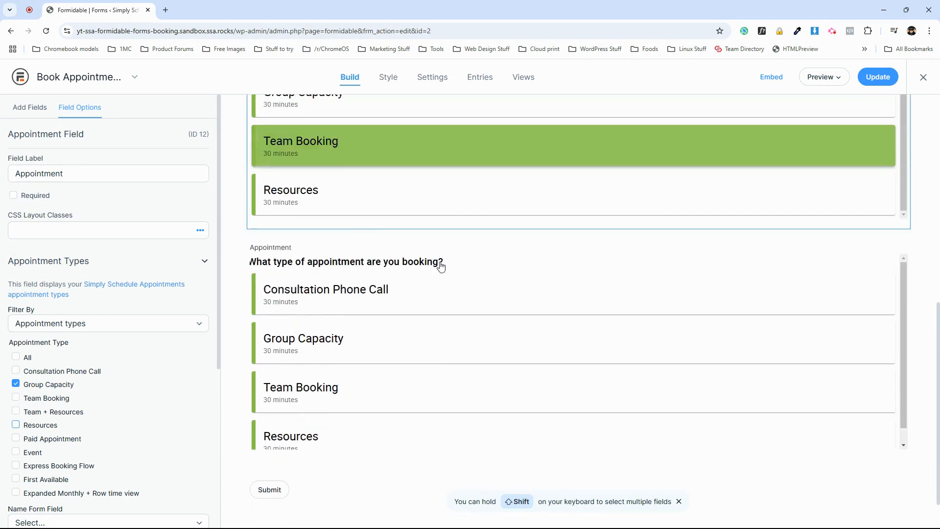
pyautogui.click(425, 228)
pyautogui.click(83, 273)
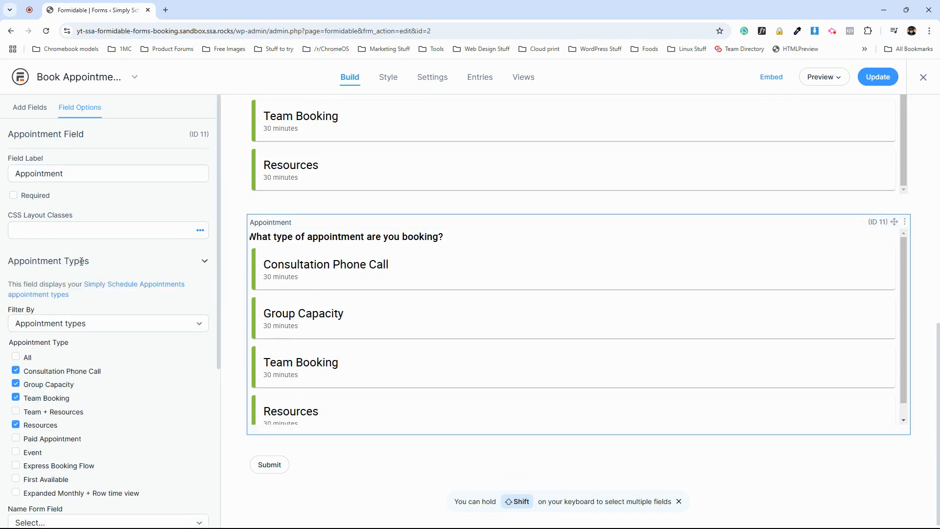
pyautogui.click(16, 383)
pyautogui.click(16, 370)
pyautogui.click(18, 425)
pyautogui.click(876, 83)
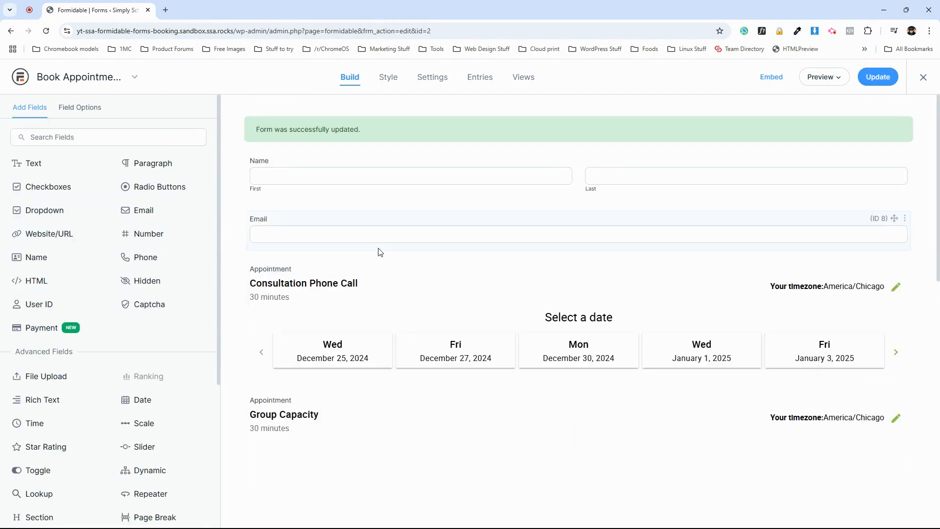
# Inspect the Group Capacity and Team Booking appointment fields in the updated form.
pyautogui.scroll(-4, 336, 237)
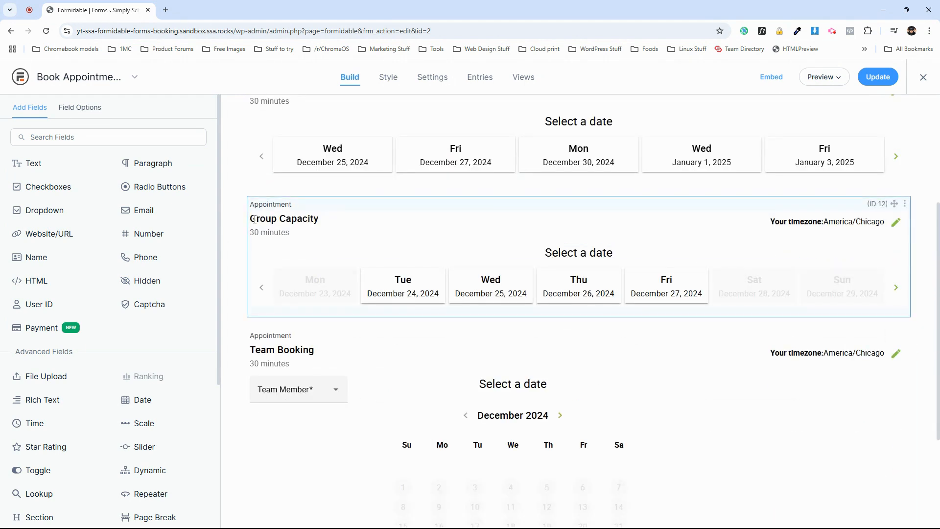
pyautogui.scroll(3, 263, 223)
pyautogui.click(296, 225)
pyautogui.scroll(-2, 296, 224)
pyautogui.click(278, 250)
pyautogui.scroll(-2, 277, 255)
pyautogui.click(273, 295)
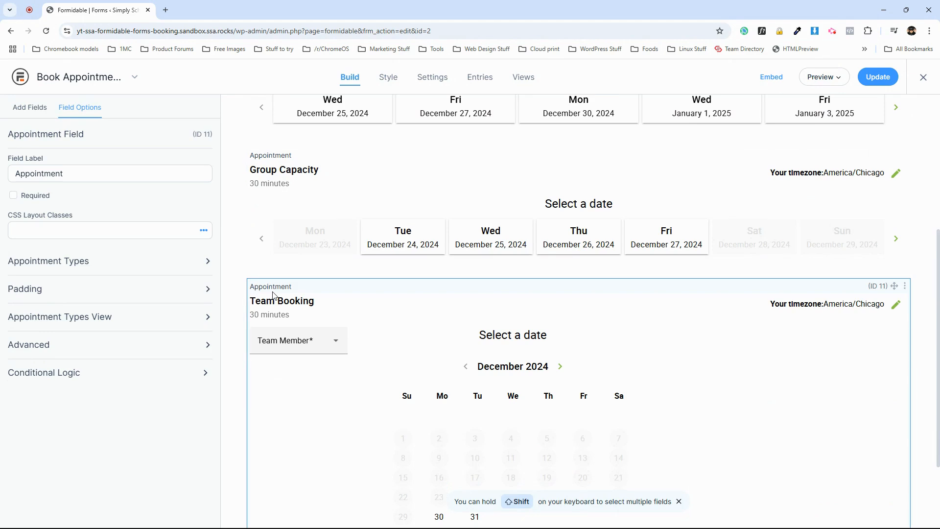
# Review the Consultation Phone Call date picker and scroll through the remaining appointment fields.
pyautogui.scroll(4, 321, 345)
pyautogui.click(495, 242)
pyautogui.scroll(-1, 495, 241)
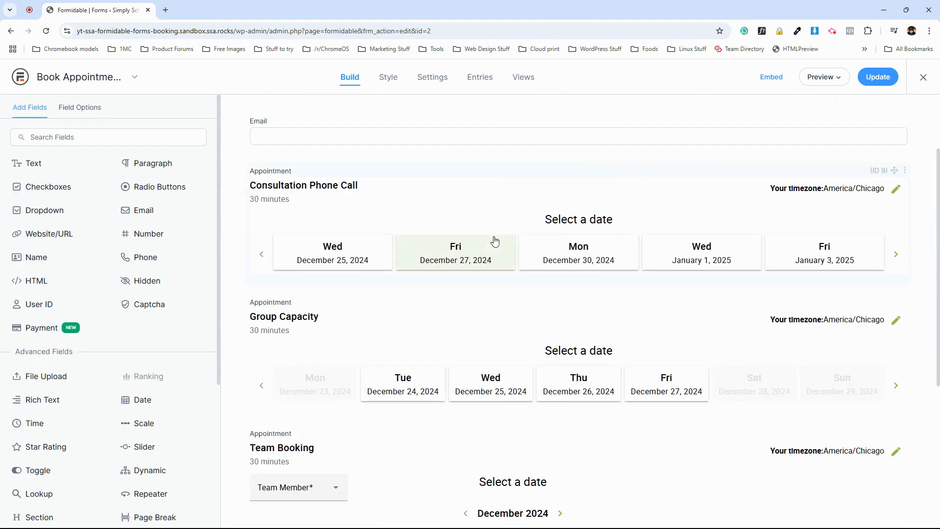
pyautogui.scroll(-2, 457, 344)
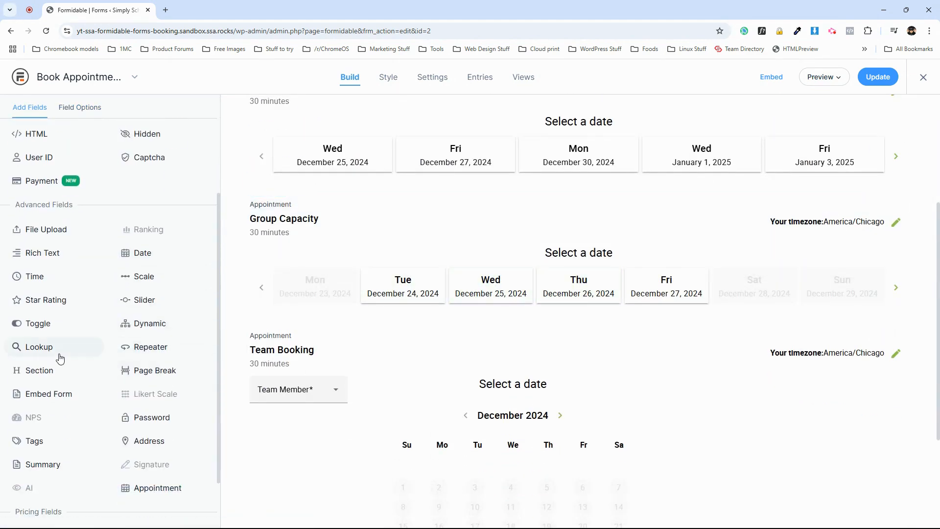
pyautogui.scroll(3, 58, 359)
pyautogui.scroll(-2, 483, 413)
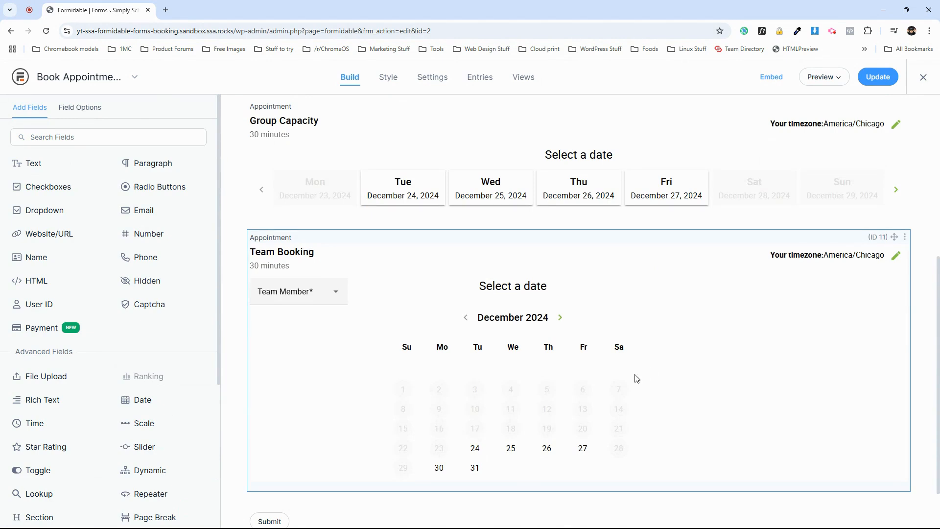
pyautogui.scroll(6, 637, 379)
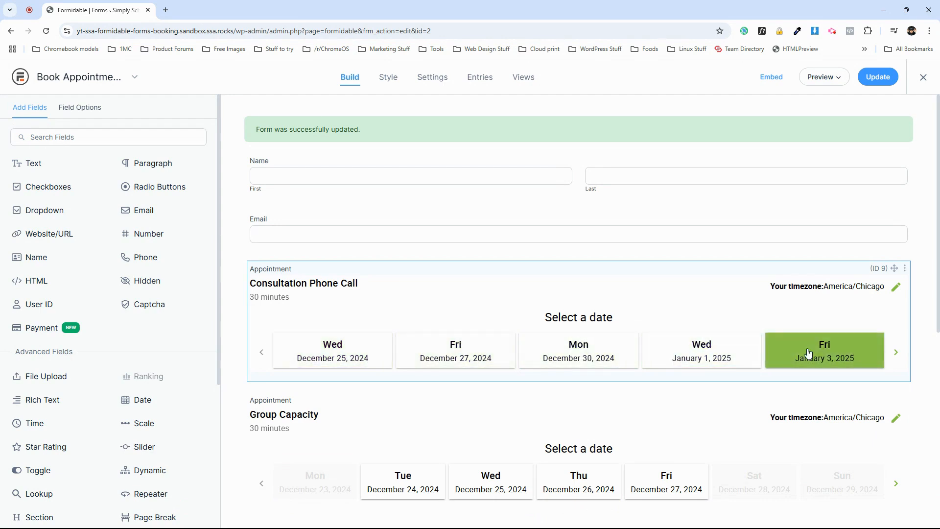
pyautogui.scroll(-1, 343, 274)
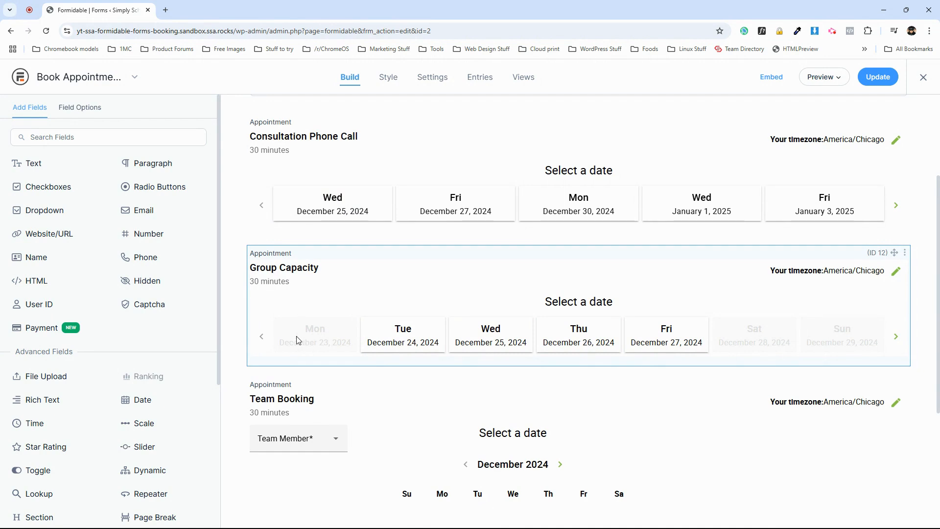
pyautogui.scroll(-3, 299, 336)
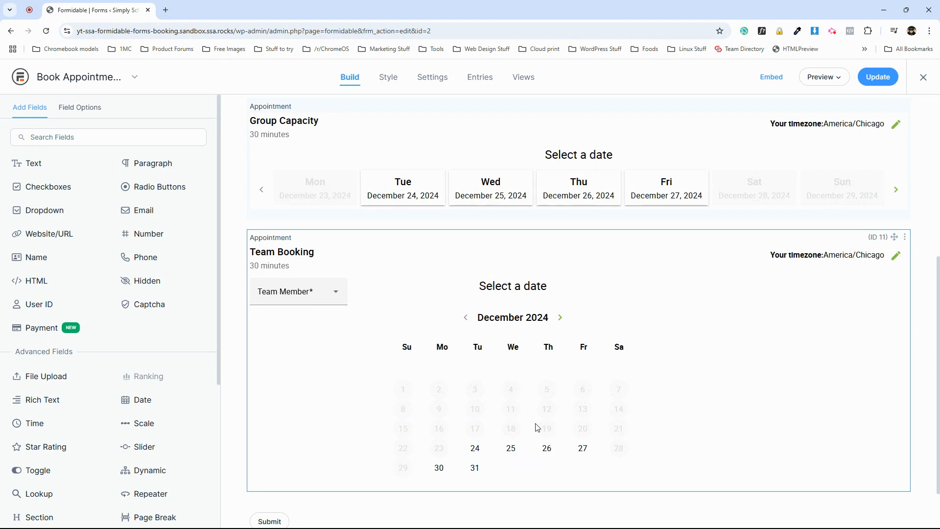
pyautogui.scroll(6, 539, 427)
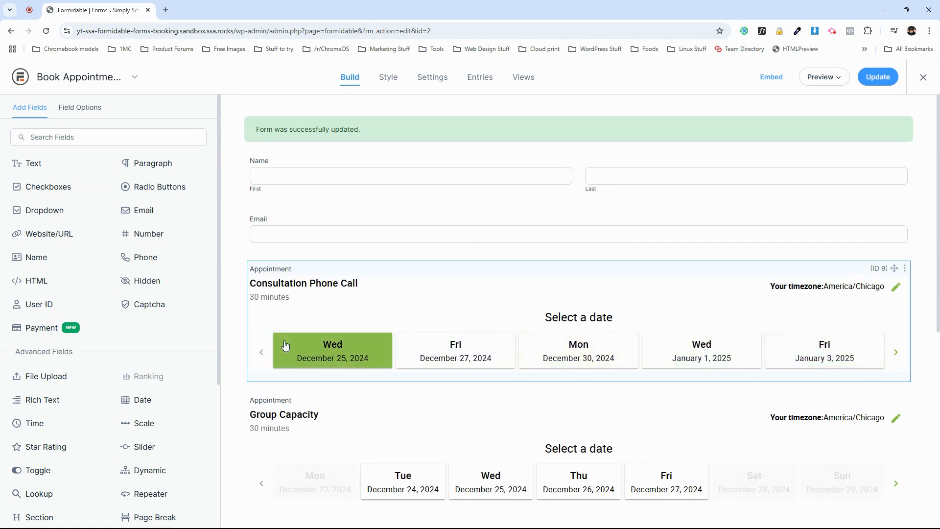
pyautogui.scroll(-2, 360, 489)
pyautogui.scroll(-3, 360, 441)
pyautogui.scroll(5, 365, 431)
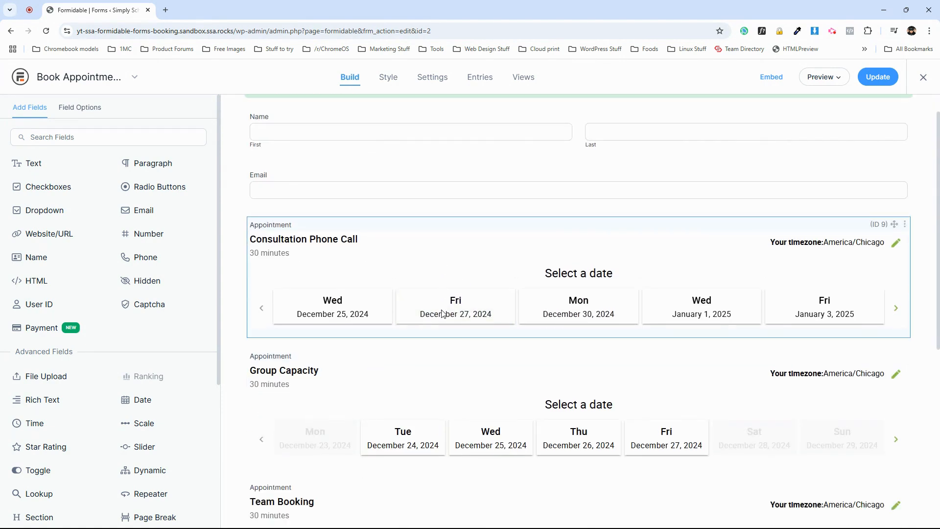
# Compare the titles of the three appointment fields by scrolling through the form and highlighting each one.
pyautogui.scroll(-1, 415, 261)
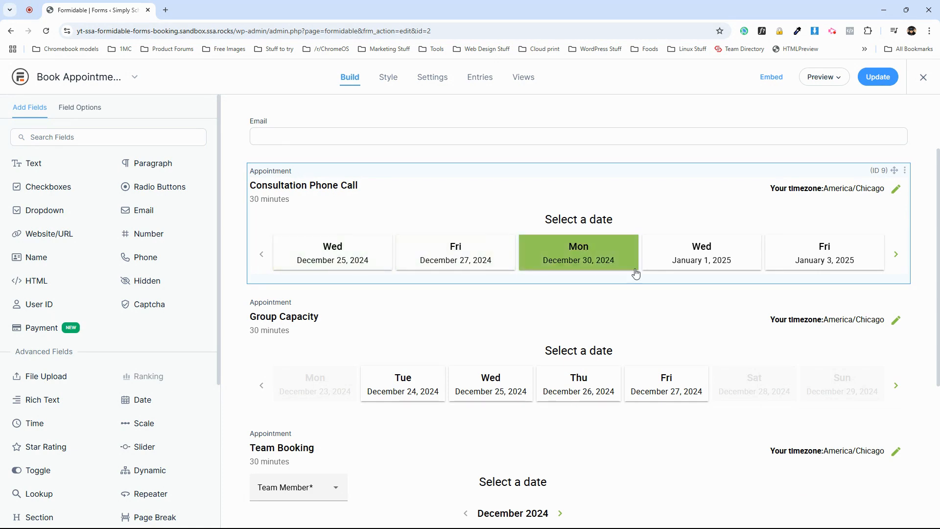
pyautogui.scroll(-3, 590, 408)
pyautogui.scroll(-2, 507, 357)
pyautogui.scroll(2, 508, 357)
pyautogui.scroll(4, 406, 308)
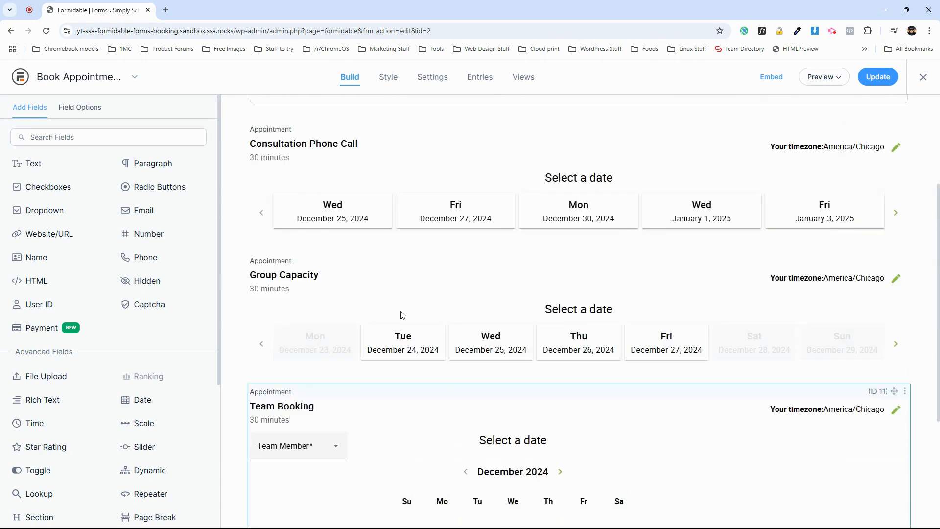
pyautogui.scroll(1, 392, 226)
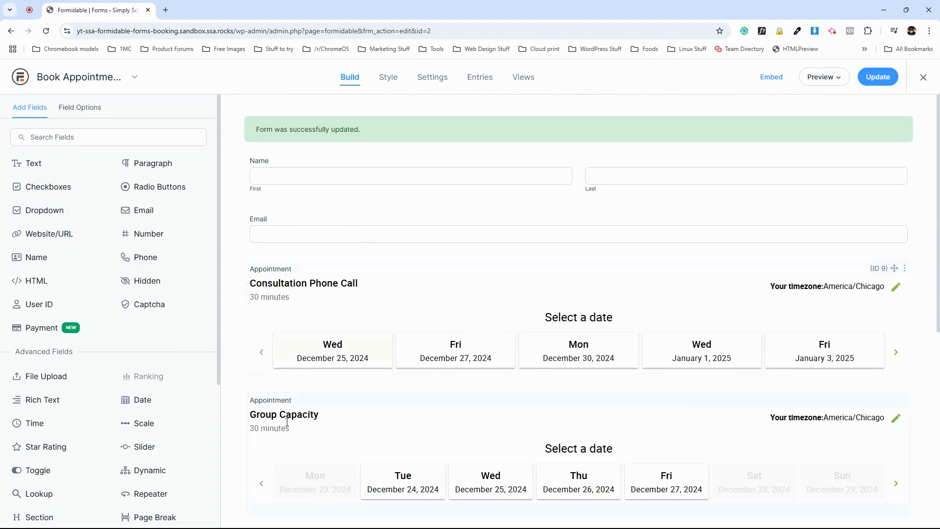
pyautogui.moveTo(255, 285); pyautogui.dragTo(387, 290)
pyautogui.moveTo(252, 413); pyautogui.dragTo(314, 415)
pyautogui.scroll(-5, 267, 365)
pyautogui.moveTo(256, 300); pyautogui.dragTo(333, 304)
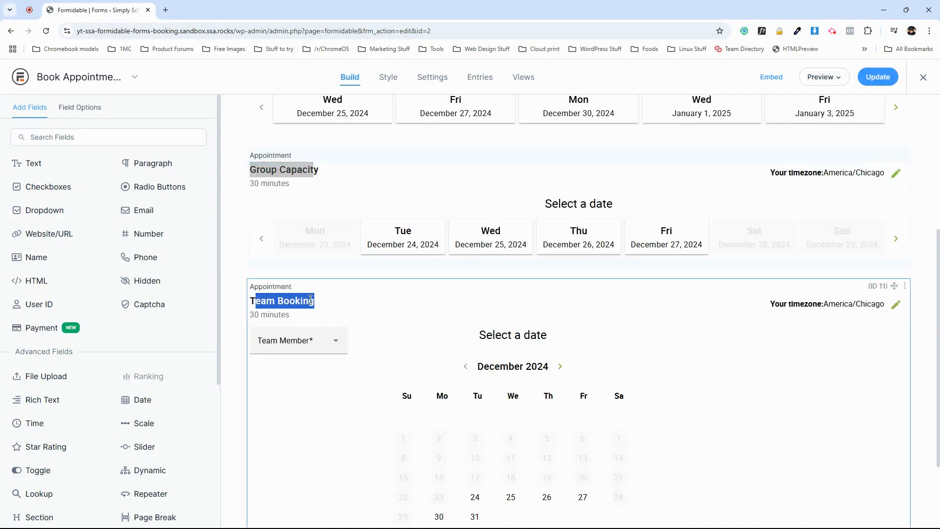
pyautogui.scroll(5, 236, 178)
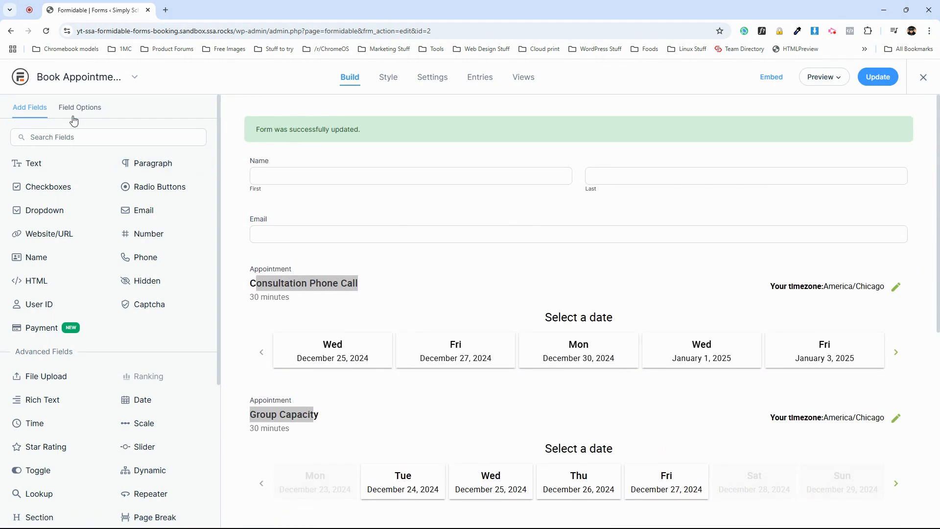
# Add a Radio Buttons field above the appointment fields and label it Appointment Type.
pyautogui.moveTo(125, 188); pyautogui.dragTo(295, 258)
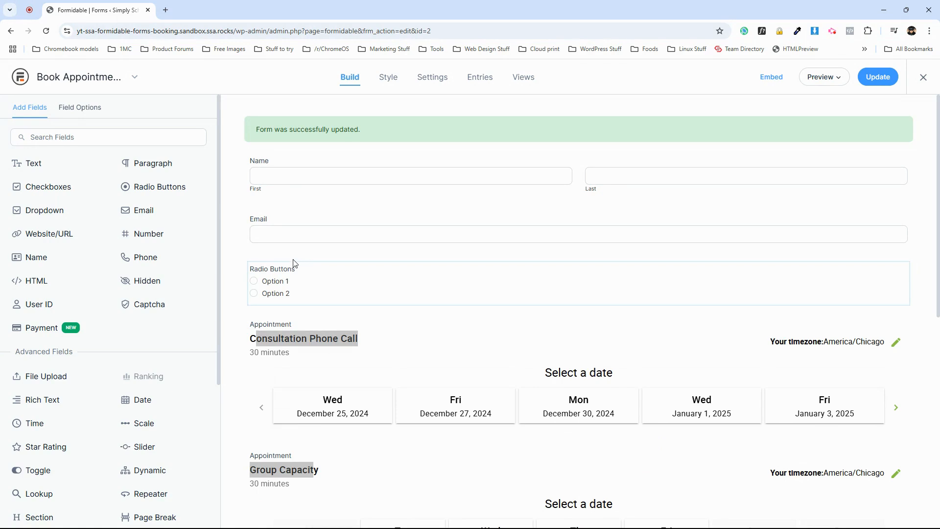
pyautogui.write('Appointment Type')
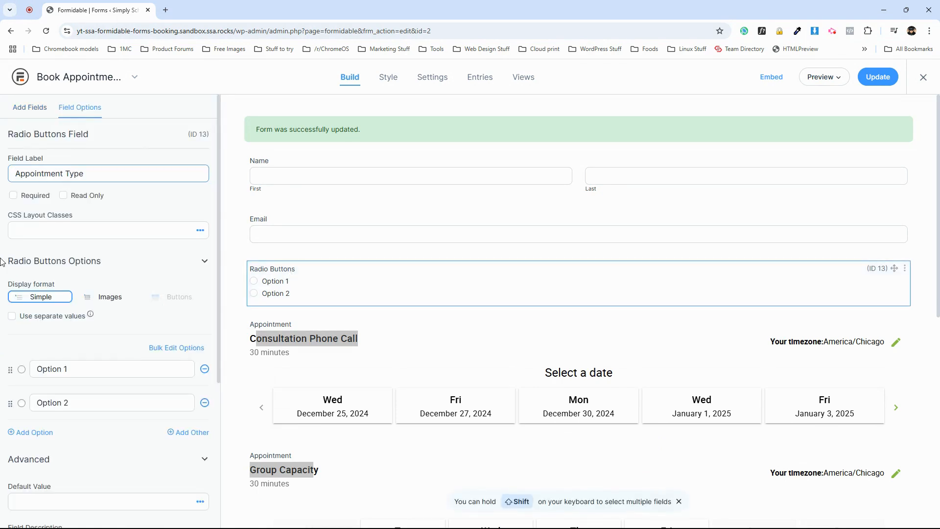
# Rename the first two radio options to Consultation Phone Call and Group Capacity.
pyautogui.tripleClick(69, 370)
pyautogui.write('Consult')
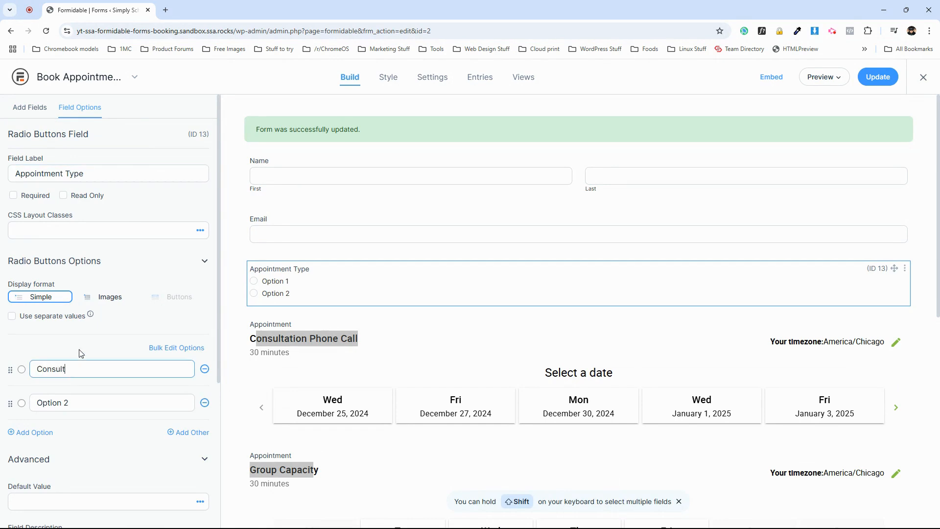
pyautogui.write('ation Phone Call')
pyautogui.tripleClick(85, 402)
pyautogui.write('Group Capacity')
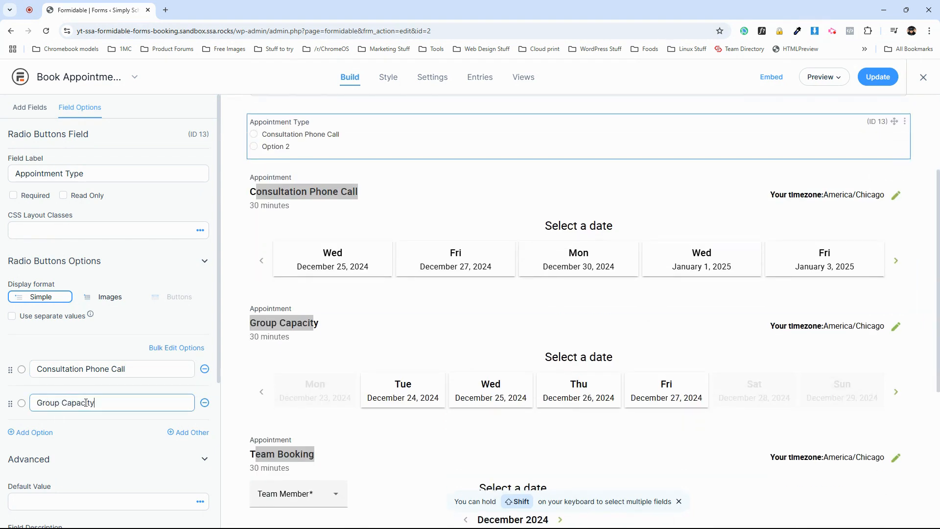
# Add a third radio option named Team Booking.
pyautogui.scroll(-2, 140, 402)
pyautogui.click(178, 335)
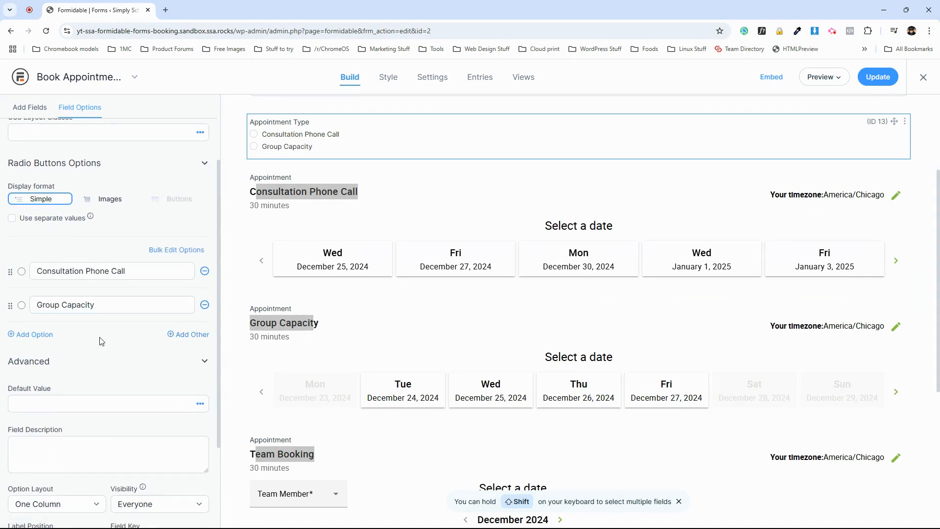
pyautogui.click(29, 334)
pyautogui.click(65, 332)
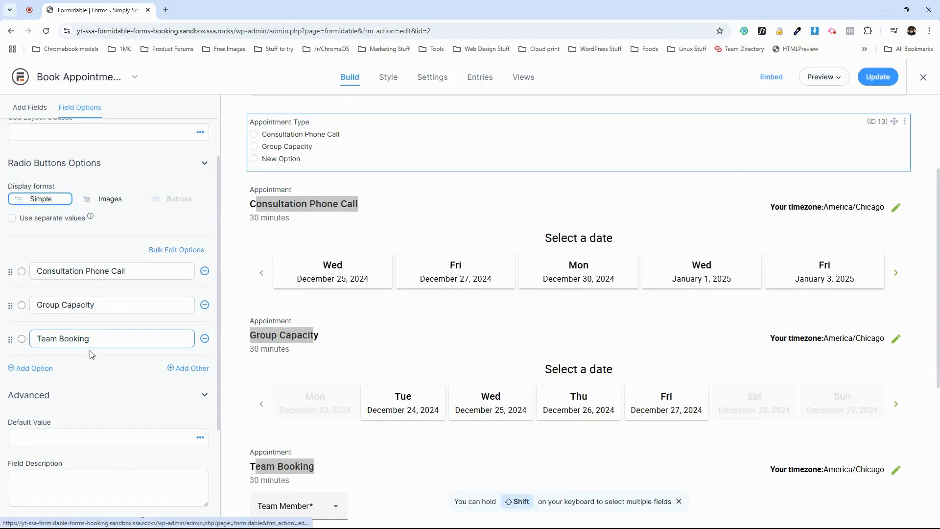
pyautogui.click(80, 360)
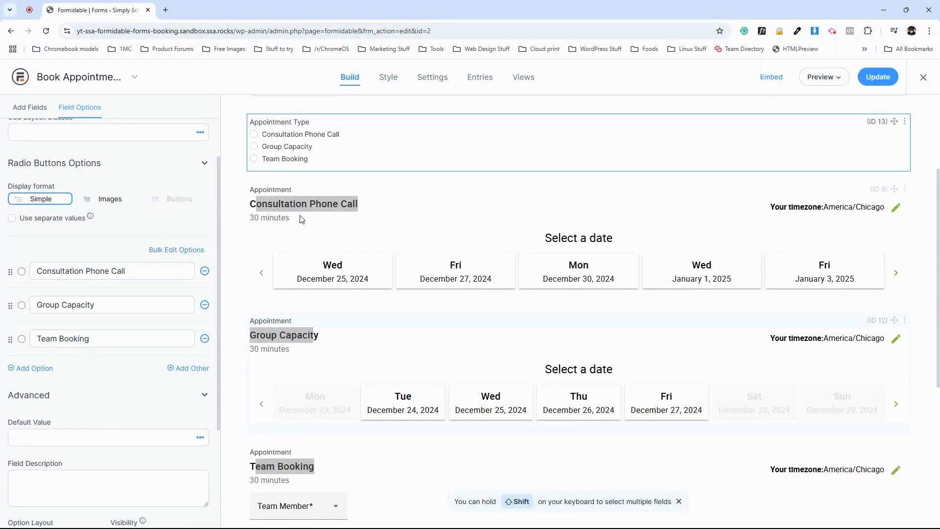
# Give the Consultation Phone Call appointment field conditional logic showing it when the radio field equals Consultation Phone Call, then update the form.
pyautogui.click(379, 188)
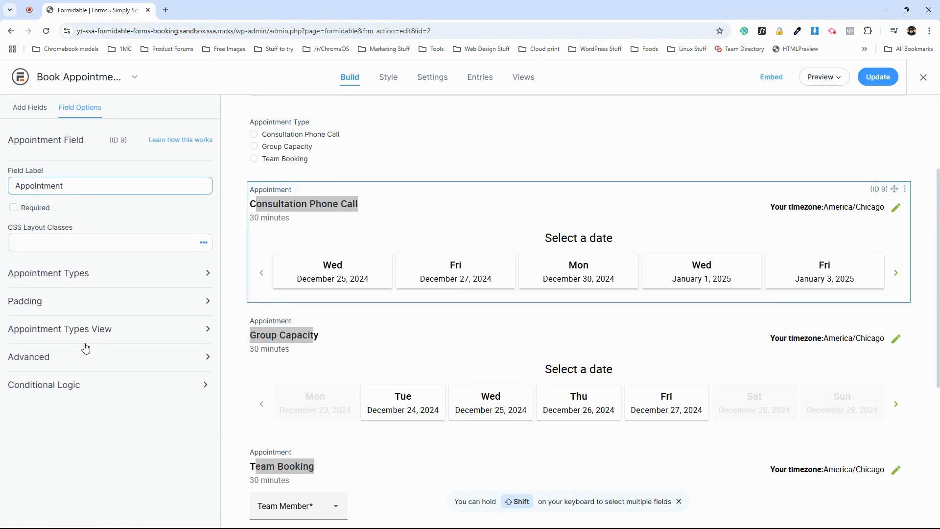
pyautogui.click(69, 386)
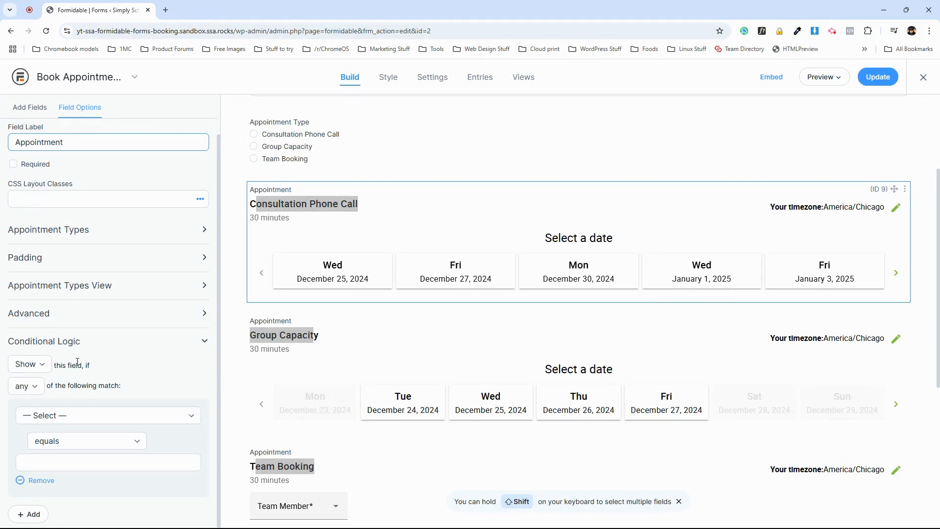
pyautogui.click(64, 420)
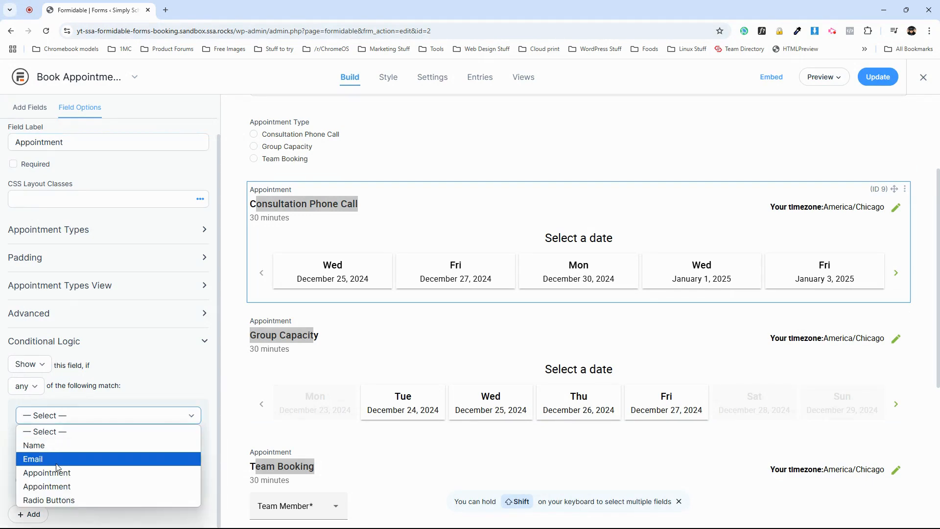
pyautogui.click(51, 499)
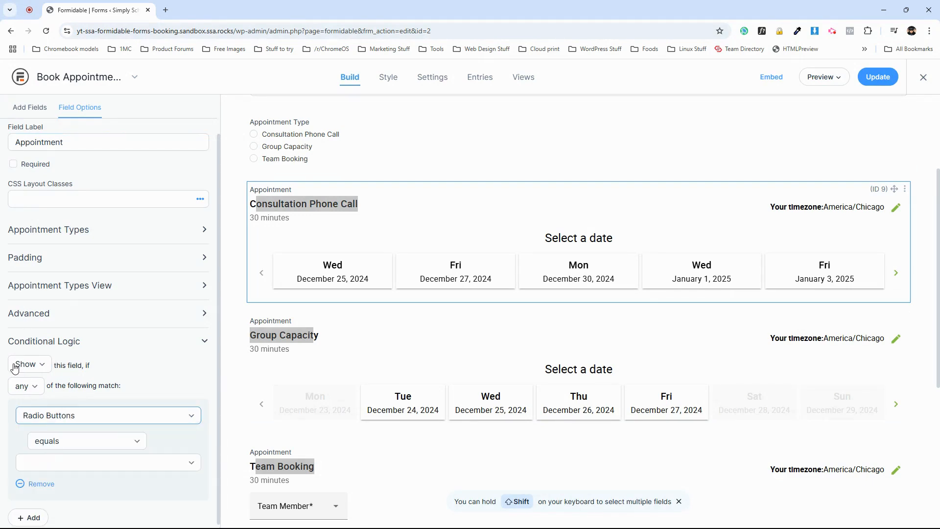
pyautogui.click(67, 469)
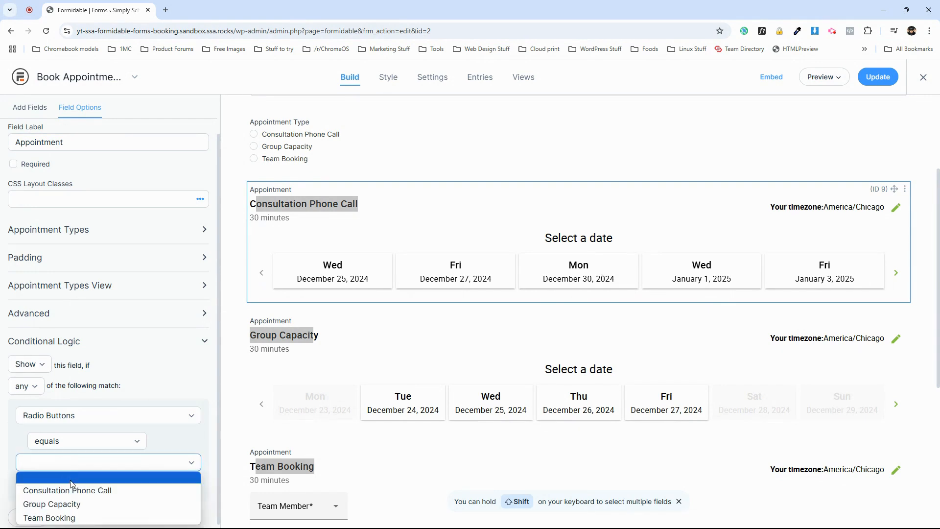
pyautogui.click(70, 488)
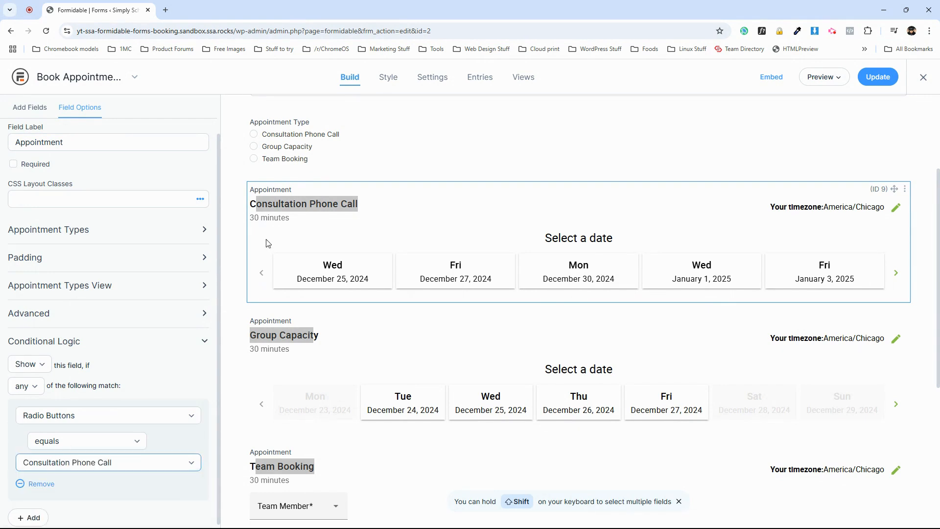
pyautogui.scroll(1, 267, 214)
pyautogui.click(877, 78)
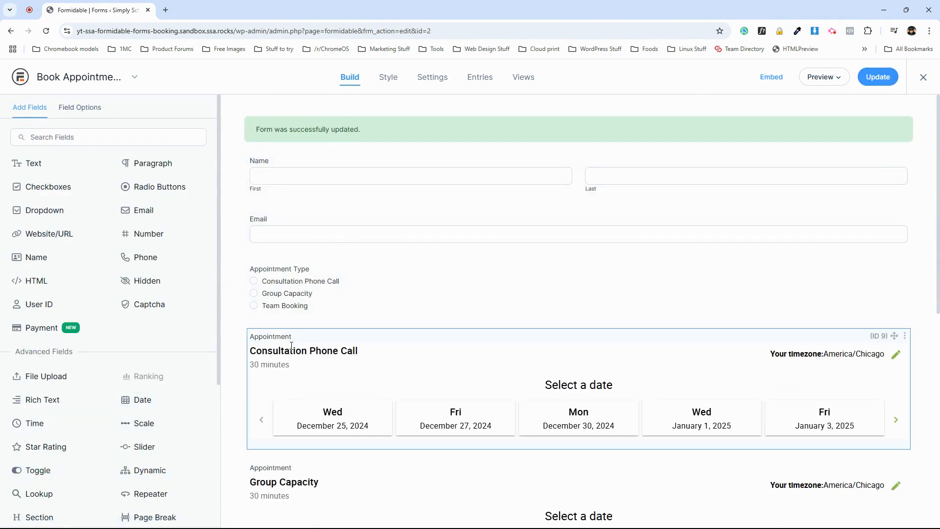
# Set the Consultation Phone Call field's condition to use the Appointment Type field.
pyautogui.scroll(-4, 185, 351)
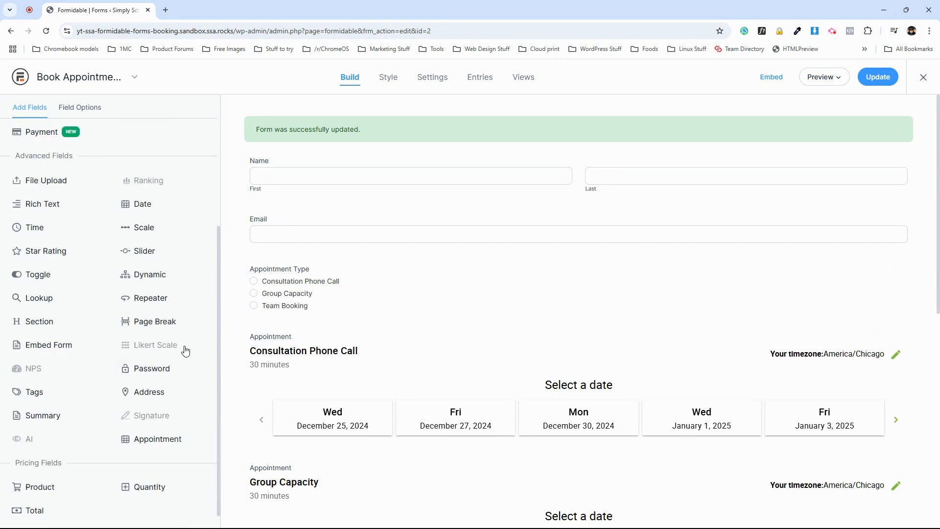
pyautogui.click(287, 337)
pyautogui.click(69, 415)
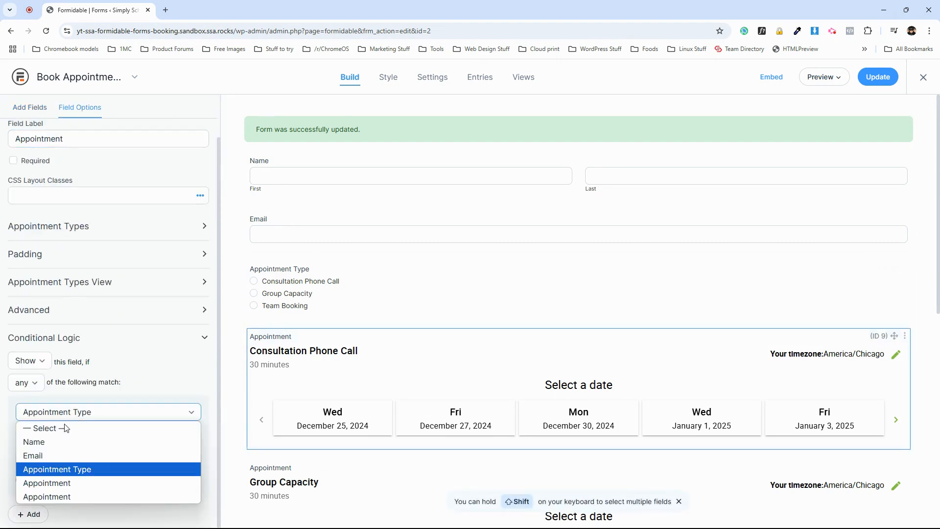
pyautogui.click(61, 470)
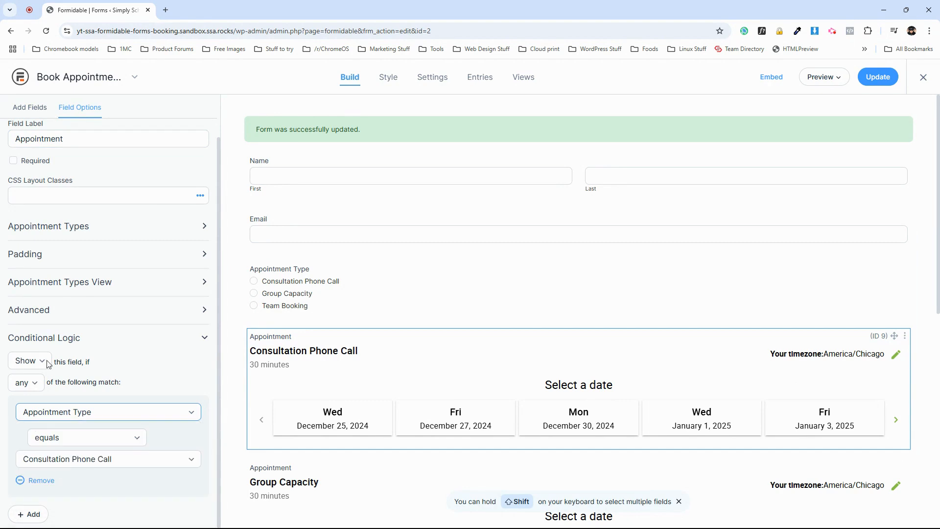
# Review the Appointment Type options and the Consultation Phone Call field's conditional logic.
pyautogui.scroll(1, 79, 195)
pyautogui.scroll(-1, 55, 177)
pyautogui.click(279, 271)
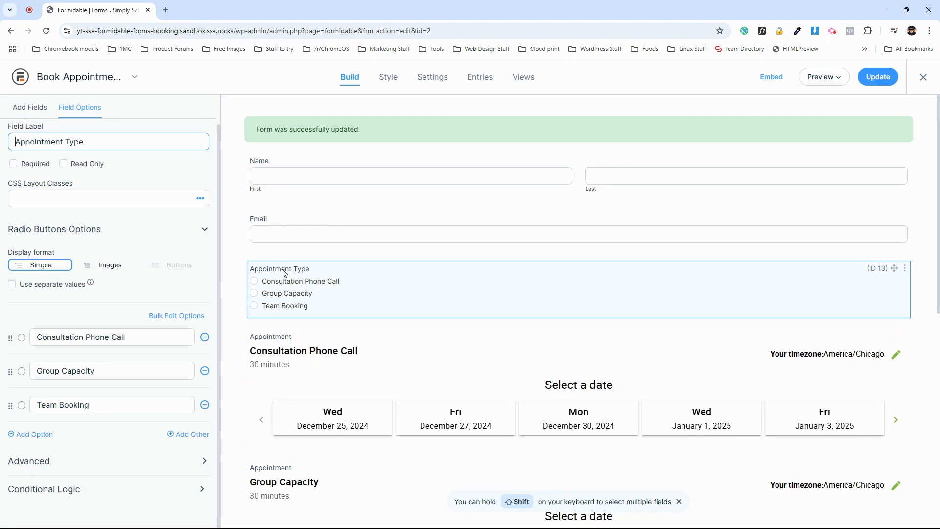
pyautogui.click(331, 348)
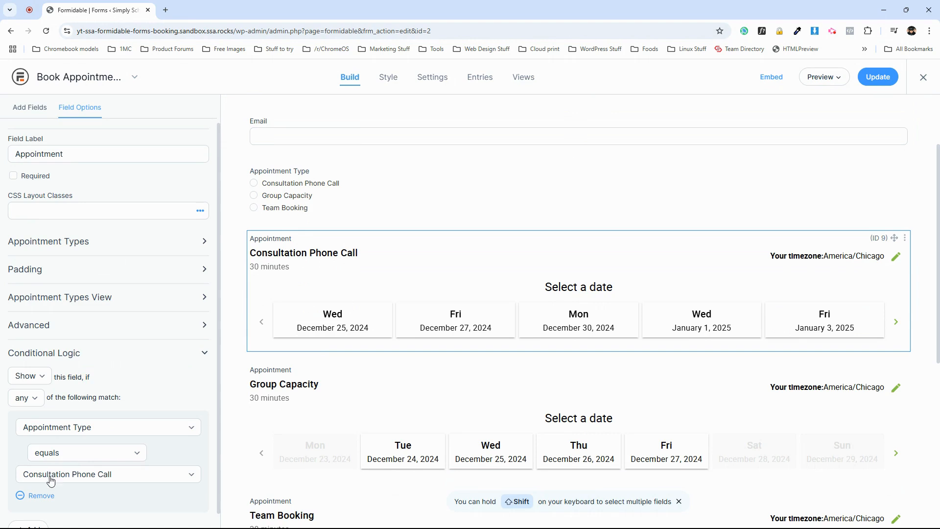
pyautogui.scroll(1, 329, 162)
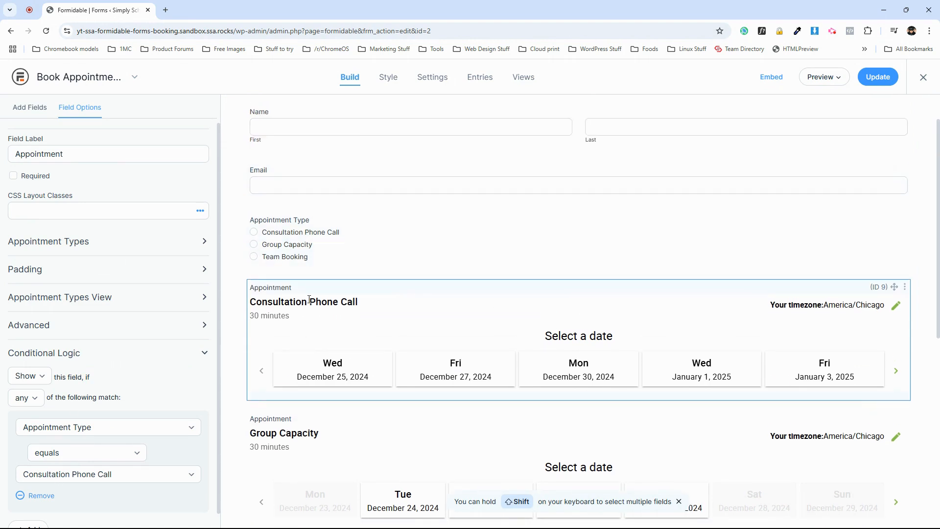
pyautogui.moveTo(358, 304); pyautogui.dragTo(249, 303)
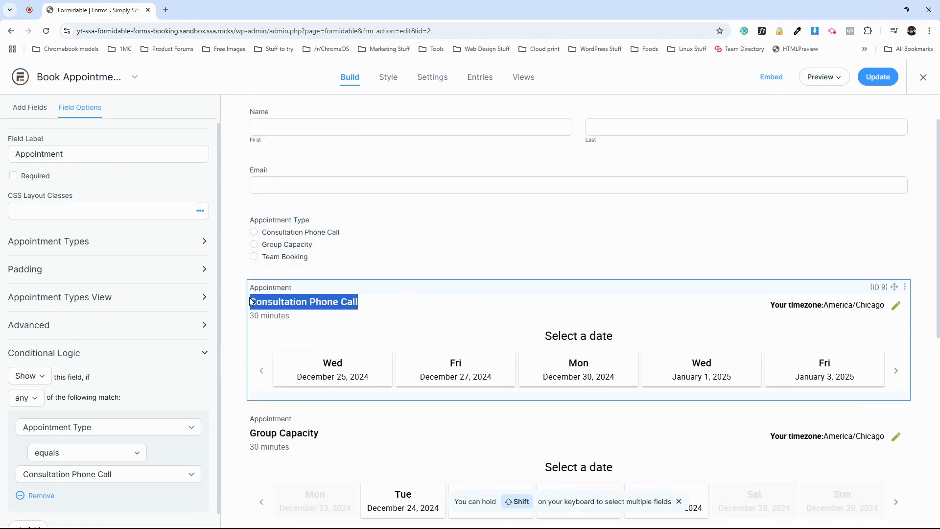
pyautogui.scroll(-2, 290, 230)
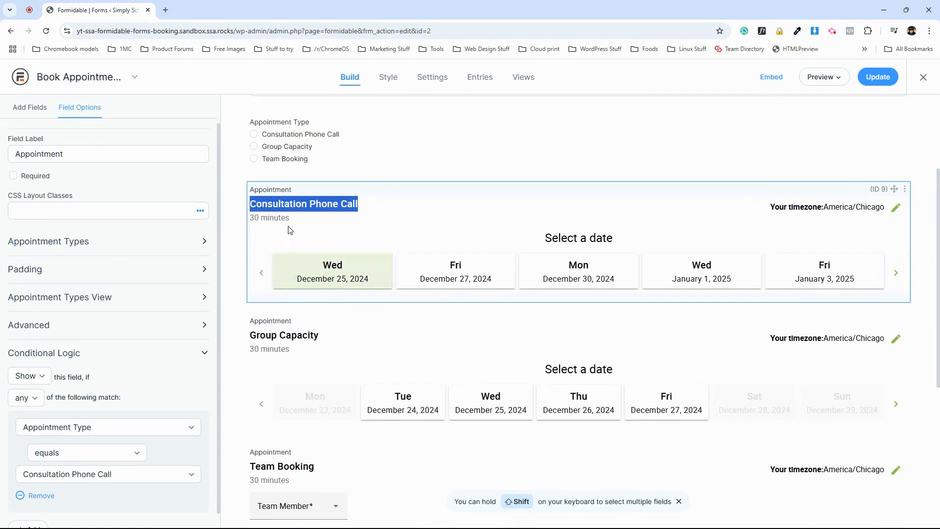
# Show the Group Capacity appointment field only when Appointment Type equals Group Capacity.
pyautogui.click(280, 326)
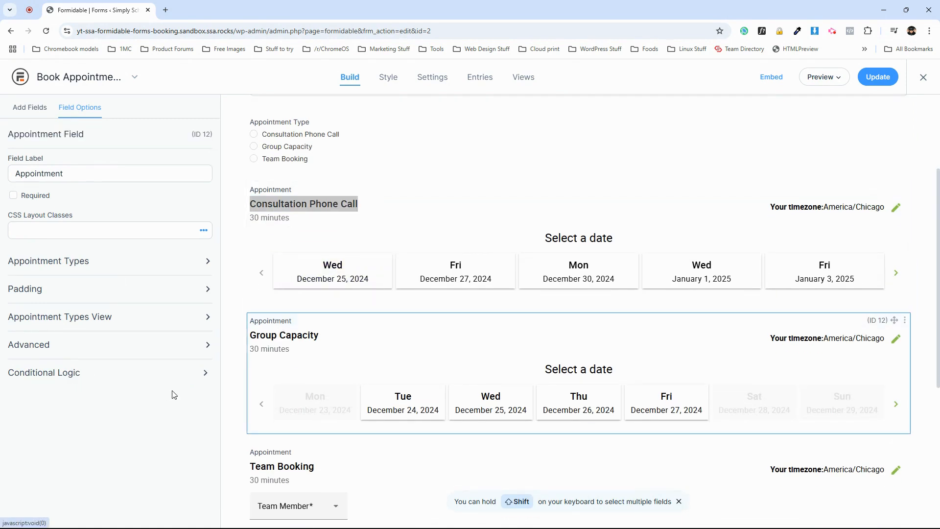
pyautogui.click(61, 375)
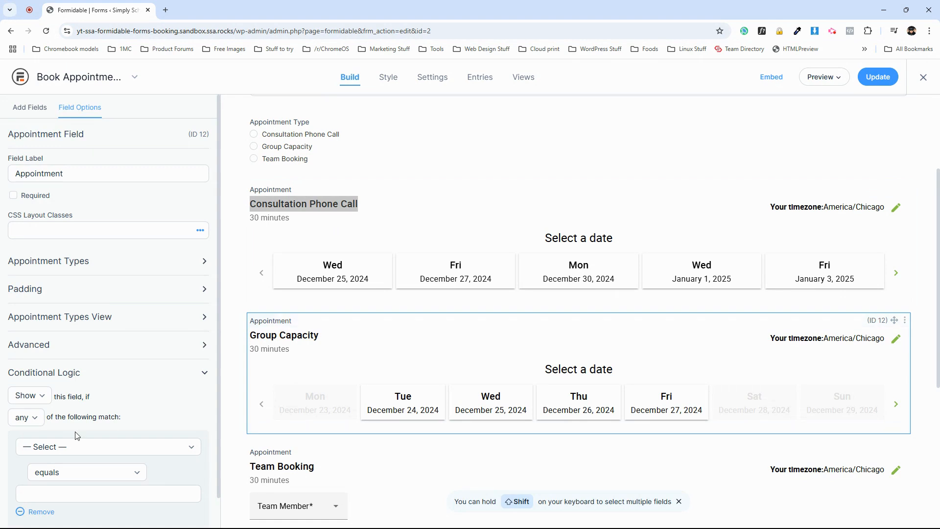
pyautogui.scroll(-1, 76, 435)
pyautogui.click(75, 415)
pyautogui.click(44, 470)
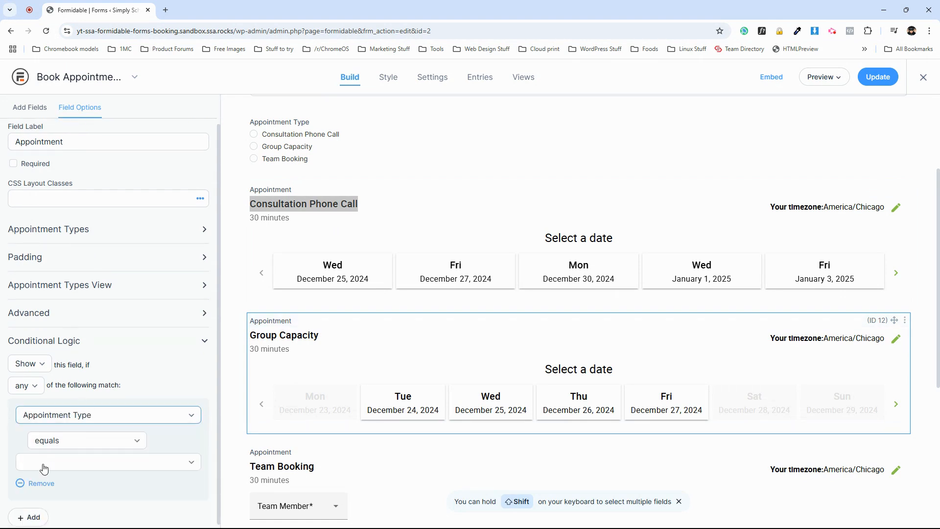
pyautogui.click(53, 467)
pyautogui.click(53, 503)
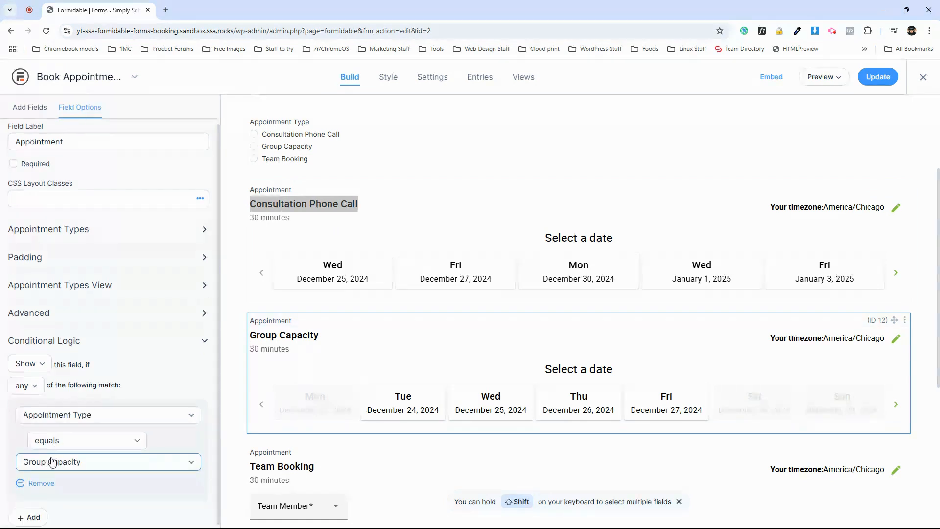
# Show the Team Booking appointment field only when Appointment Type equals Team Booking, then update the form.
pyautogui.scroll(-3, 327, 350)
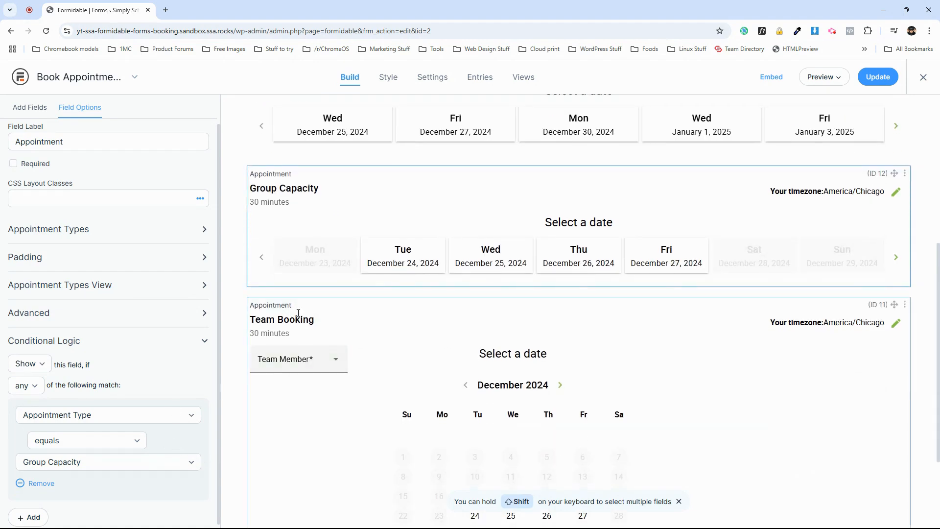
pyautogui.click(298, 313)
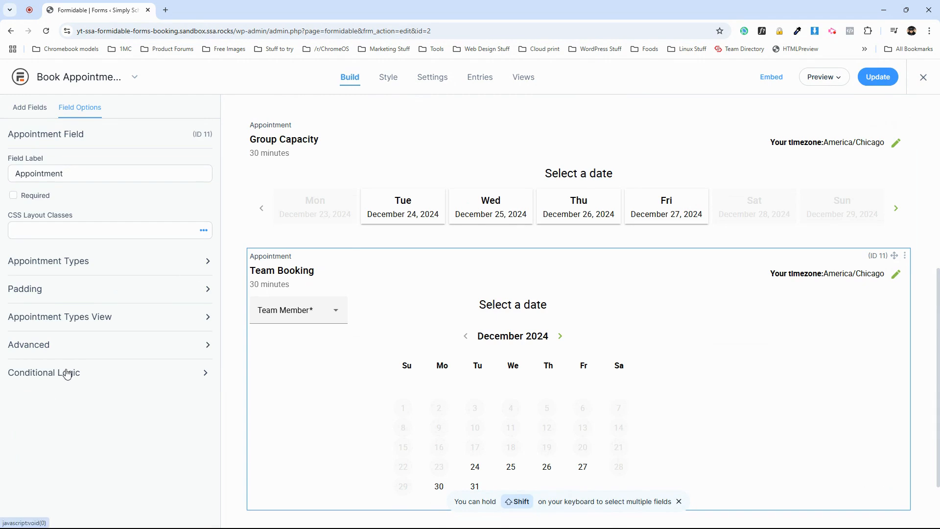
pyautogui.click(68, 374)
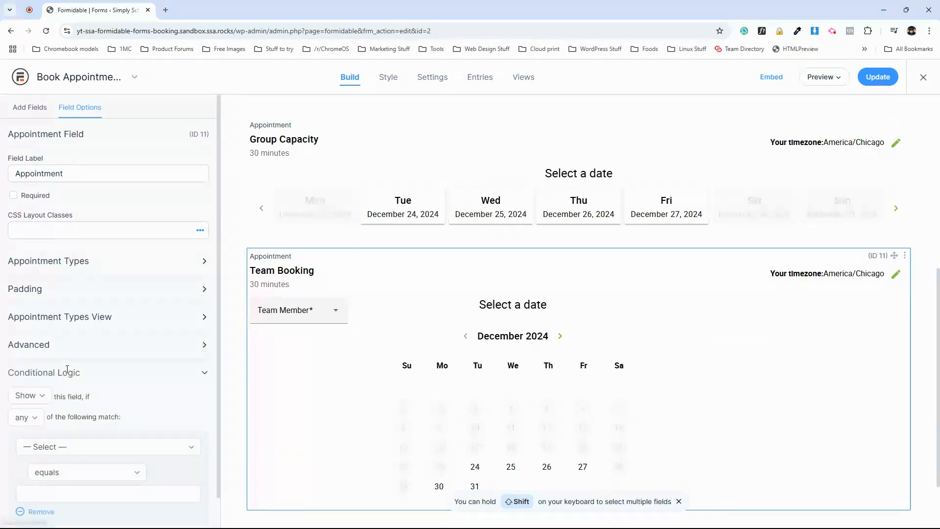
pyautogui.click(68, 419)
pyautogui.click(61, 470)
pyautogui.click(65, 463)
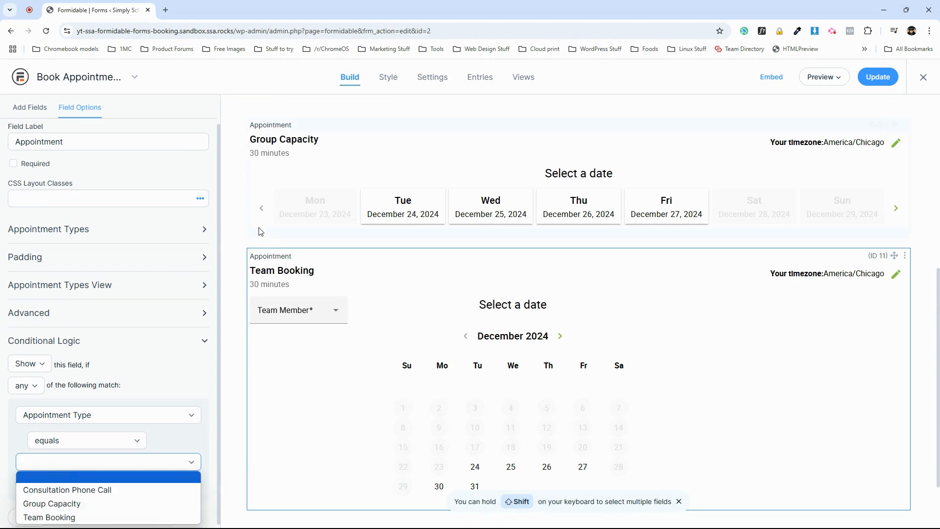
pyautogui.click(75, 517)
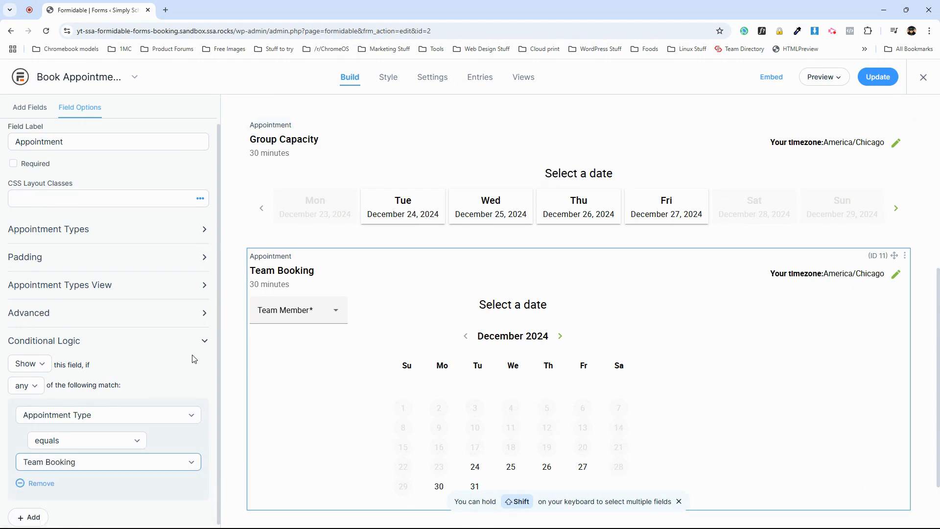
pyautogui.click(876, 84)
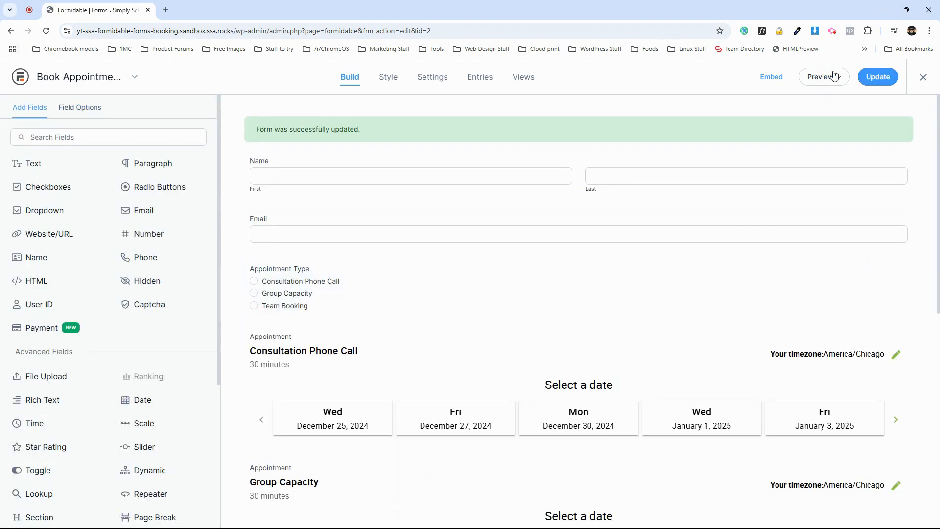
# Leave the form builder and open the site's Formidable Forms page containing the booking form.
pyautogui.click(924, 79)
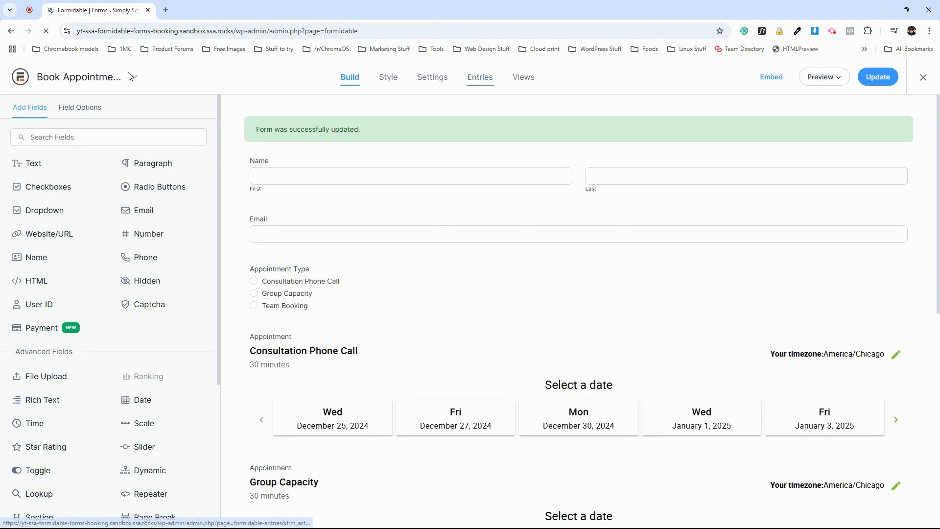
pyautogui.click(112, 67)
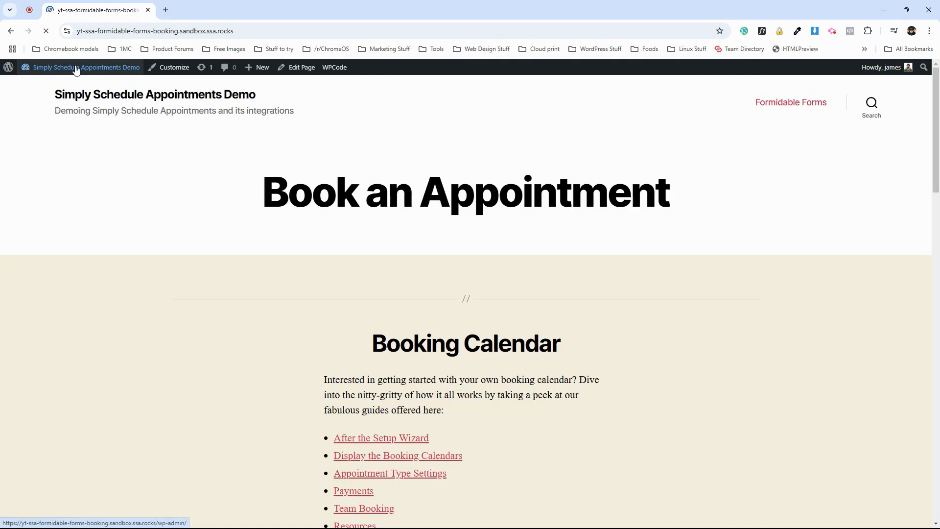
pyautogui.click(783, 104)
pyautogui.scroll(-8, 449, 275)
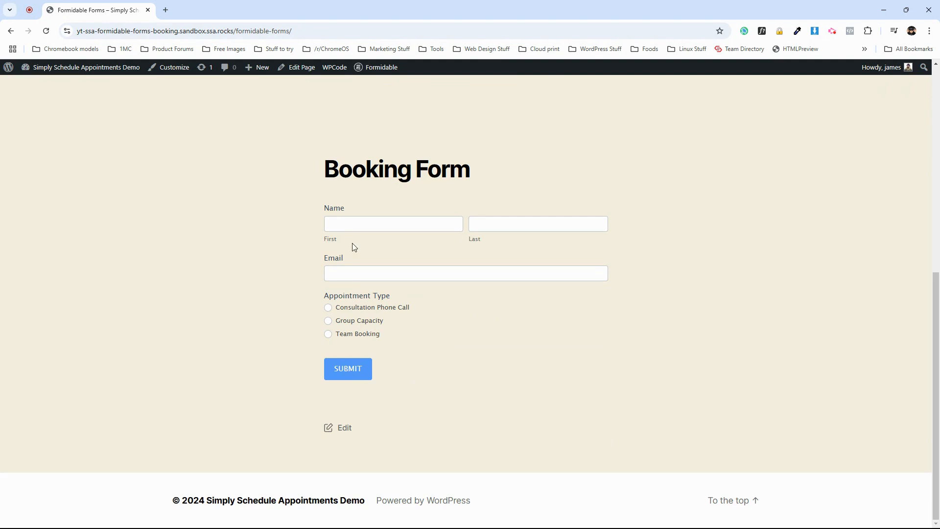
# Test the live booking form by selecting each Appointment Type option in turn and checking the appointment field shown.
pyautogui.click(328, 308)
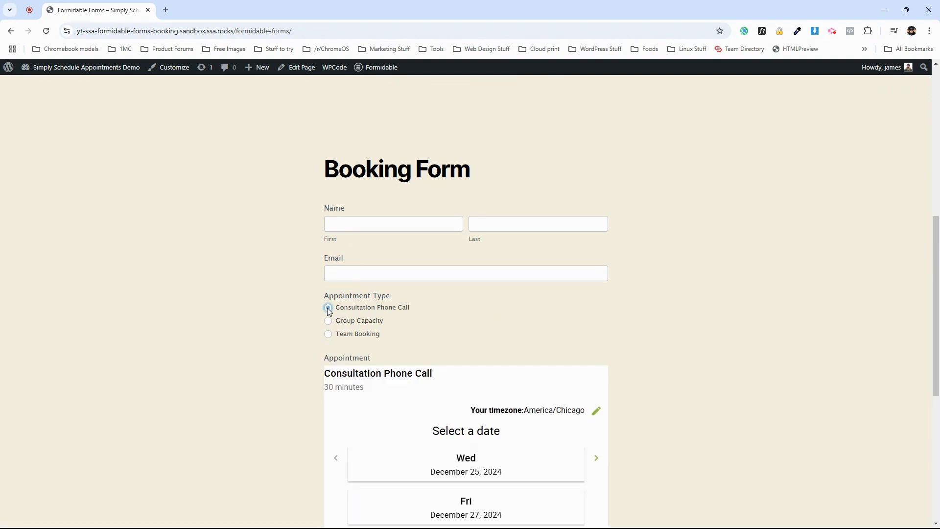
pyautogui.moveTo(337, 376); pyautogui.dragTo(428, 374)
pyautogui.scroll(-1, 422, 384)
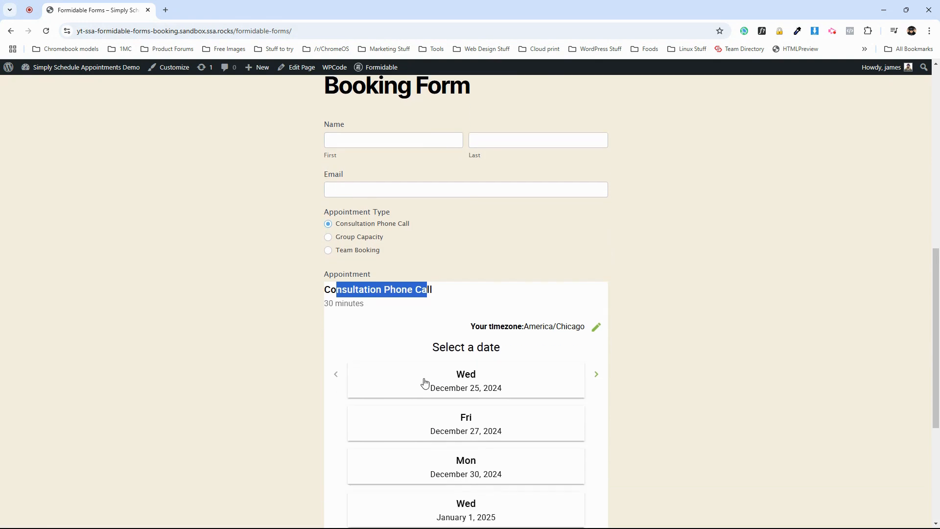
pyautogui.click(351, 272)
pyautogui.scroll(-4, 349, 240)
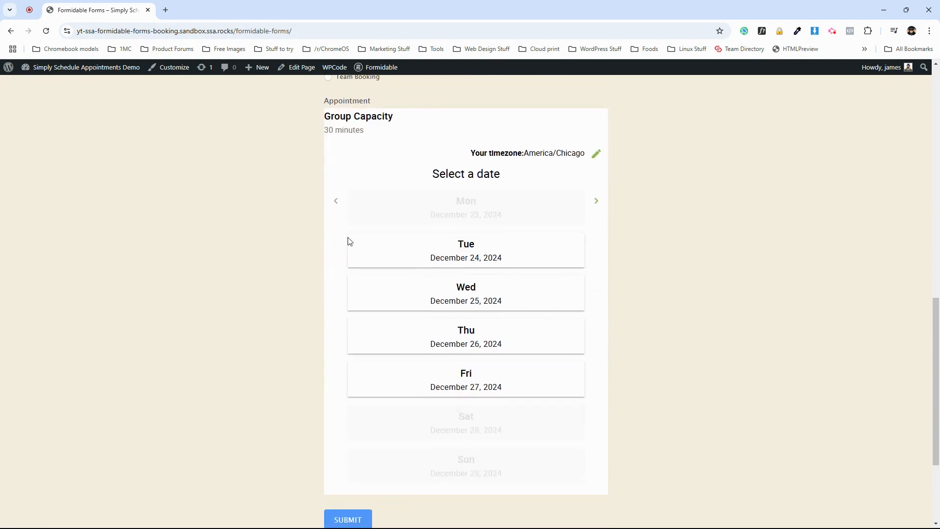
pyautogui.moveTo(338, 117); pyautogui.dragTo(366, 117)
pyautogui.scroll(1, 353, 117)
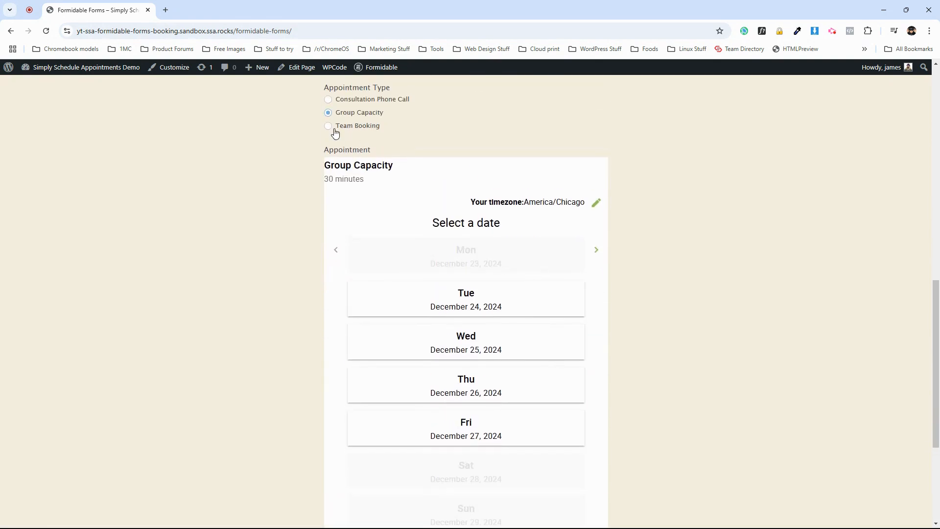
pyautogui.click(328, 126)
pyautogui.moveTo(339, 166); pyautogui.dragTo(389, 166)
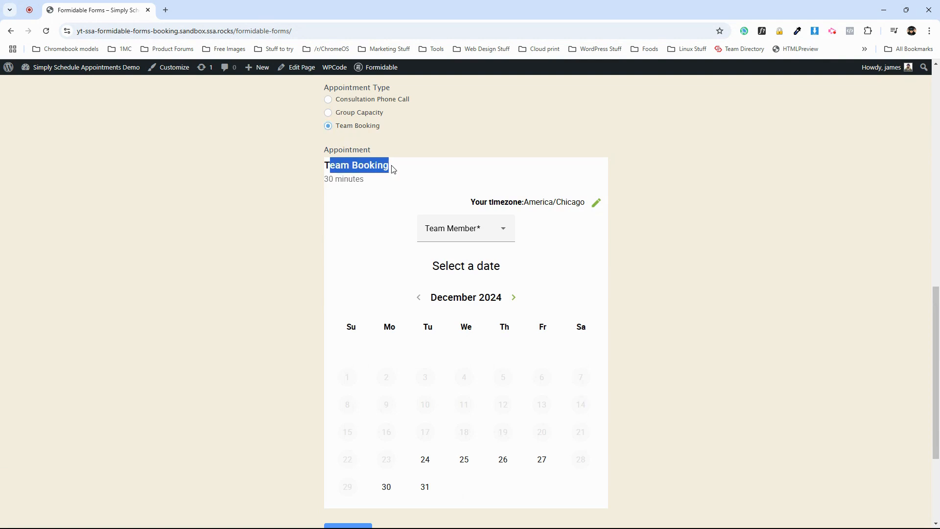
pyautogui.scroll(2, 389, 229)
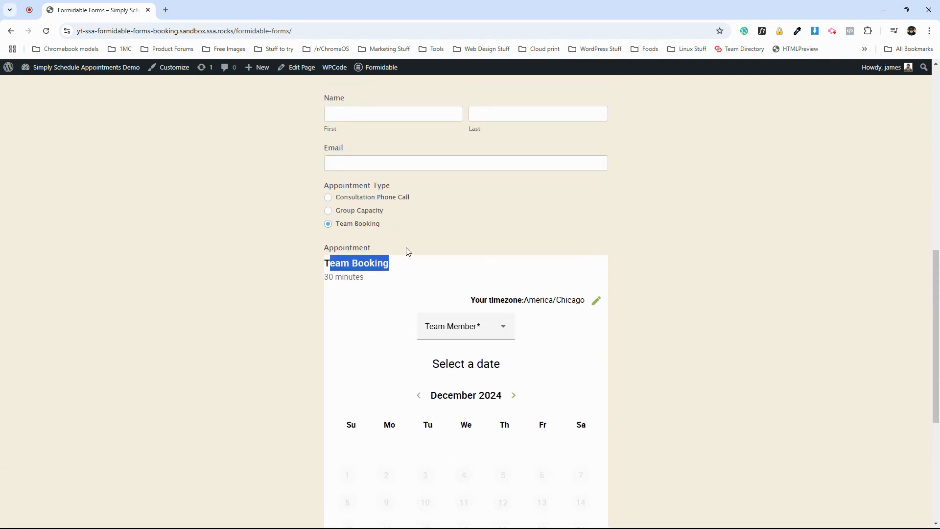
pyautogui.click(736, 301)
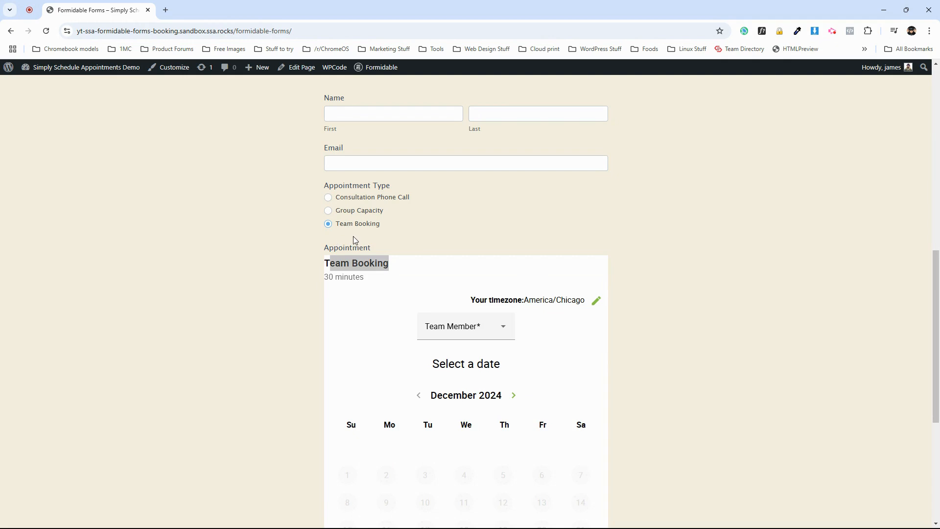
pyautogui.scroll(2, 351, 231)
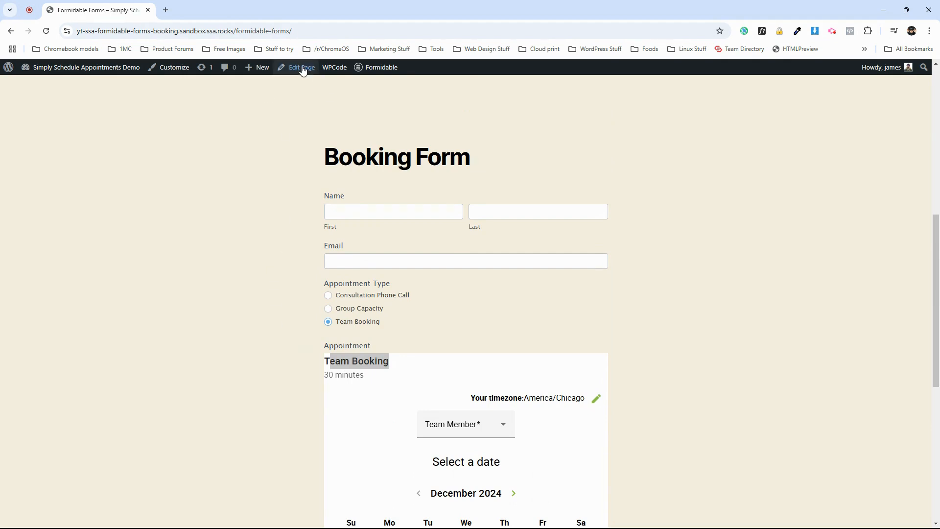
# Open the form in the editor and add a Phone field below the Appointment Type radio buttons.
pyautogui.moveTo(378, 68)
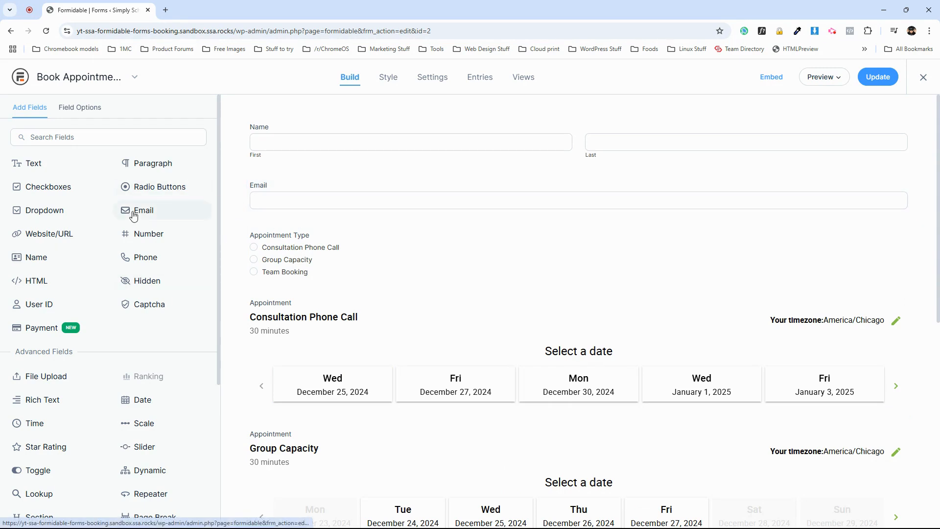
pyautogui.moveTo(138, 259); pyautogui.dragTo(328, 290)
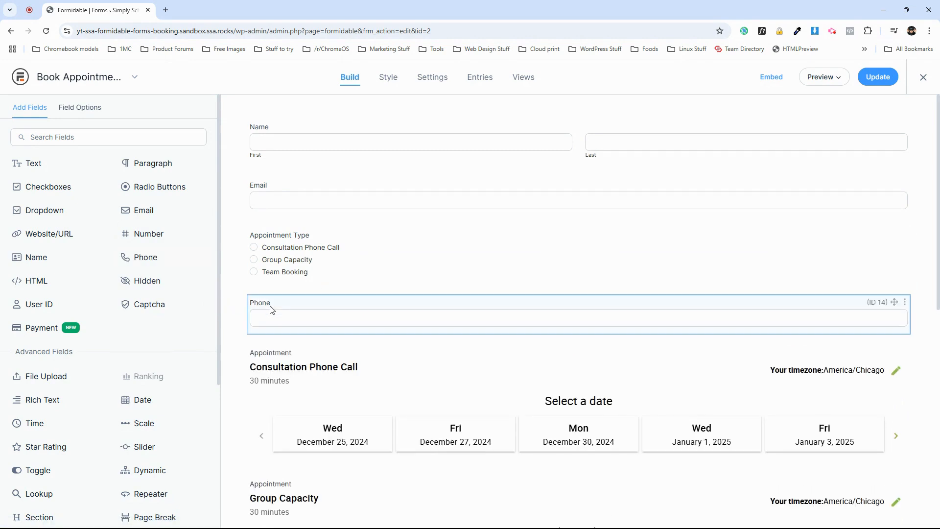
# Show the Phone field only when Appointment Type equals Consultation Phone Call, then update the form.
pyautogui.click(269, 307)
pyautogui.click(76, 356)
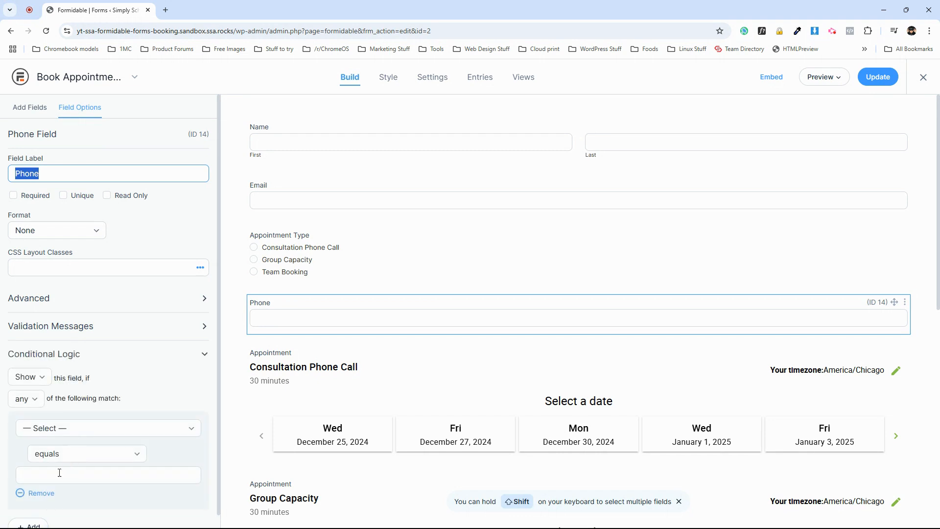
pyautogui.click(73, 429)
pyautogui.click(68, 375)
pyautogui.click(55, 474)
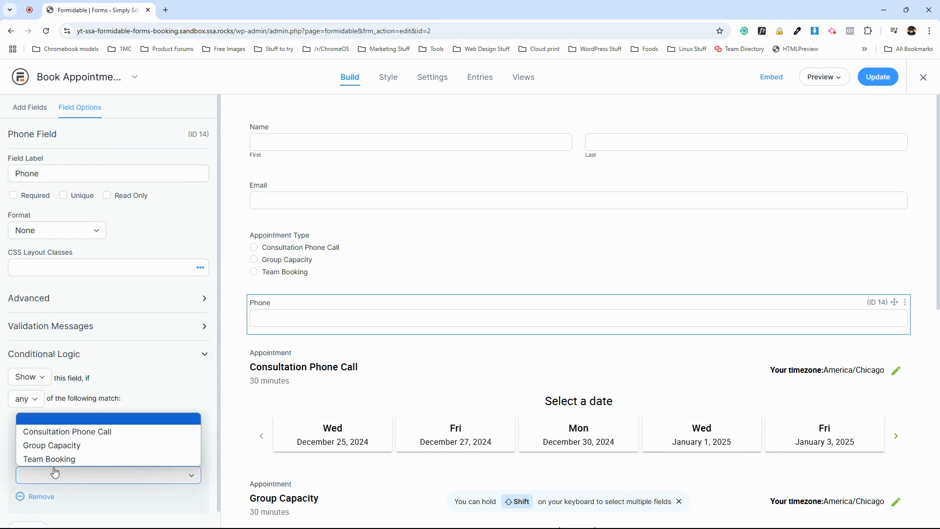
pyautogui.click(56, 432)
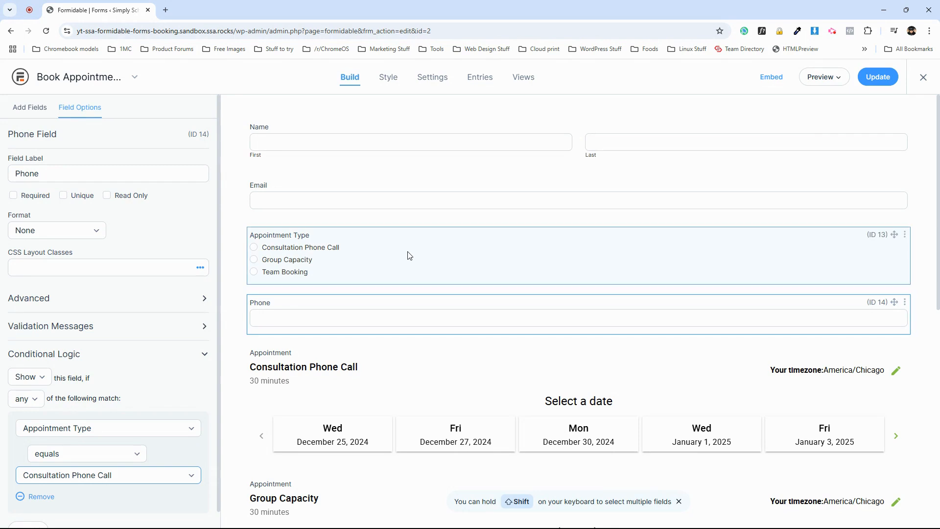
pyautogui.click(880, 78)
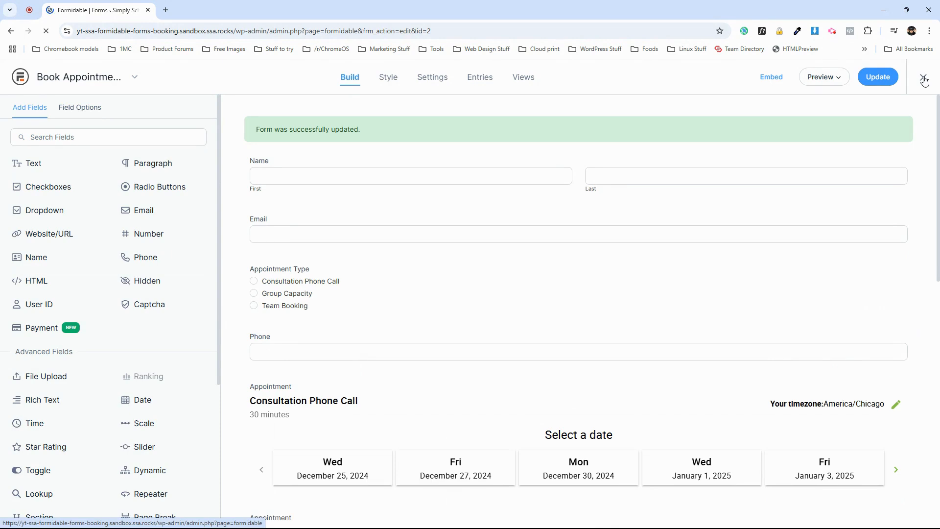
# Open the site's Formidable Forms page and scroll to the booking form.
pyautogui.click(51, 71)
pyautogui.click(793, 104)
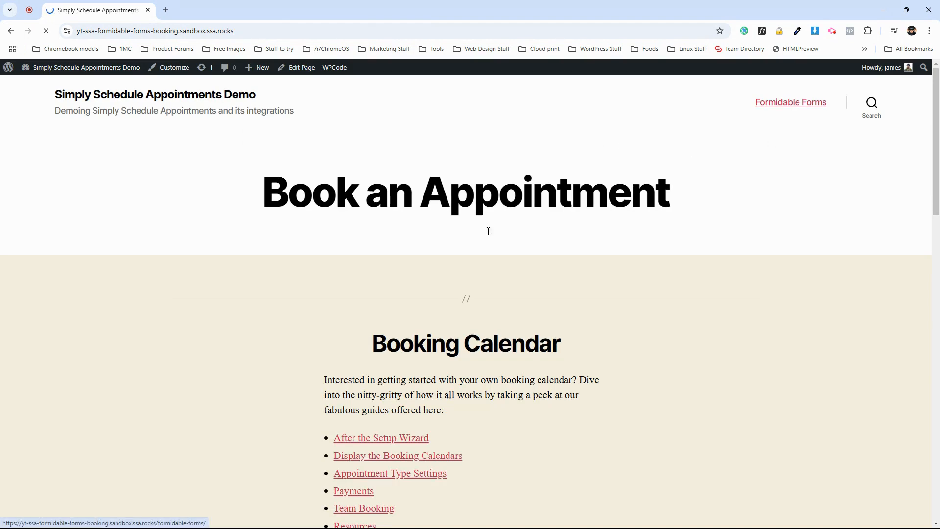
pyautogui.scroll(-7, 337, 289)
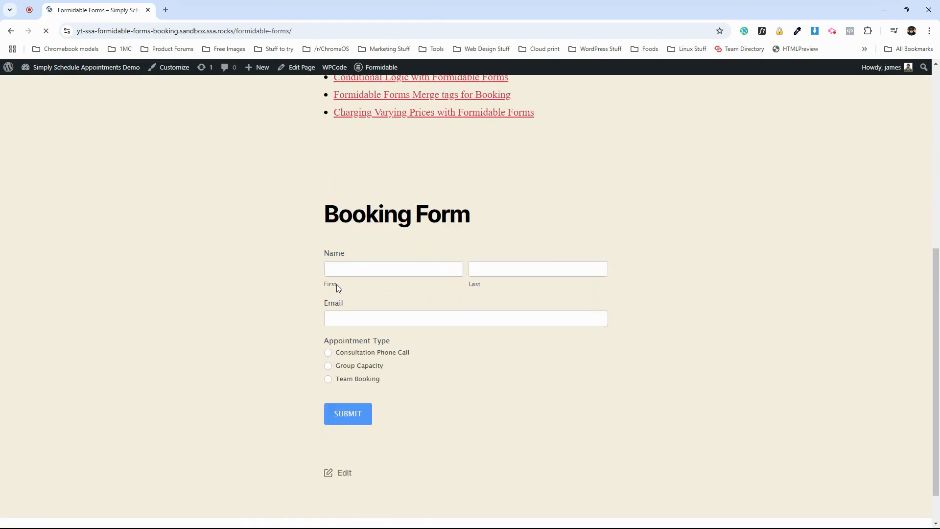
pyautogui.scroll(-1, 337, 288)
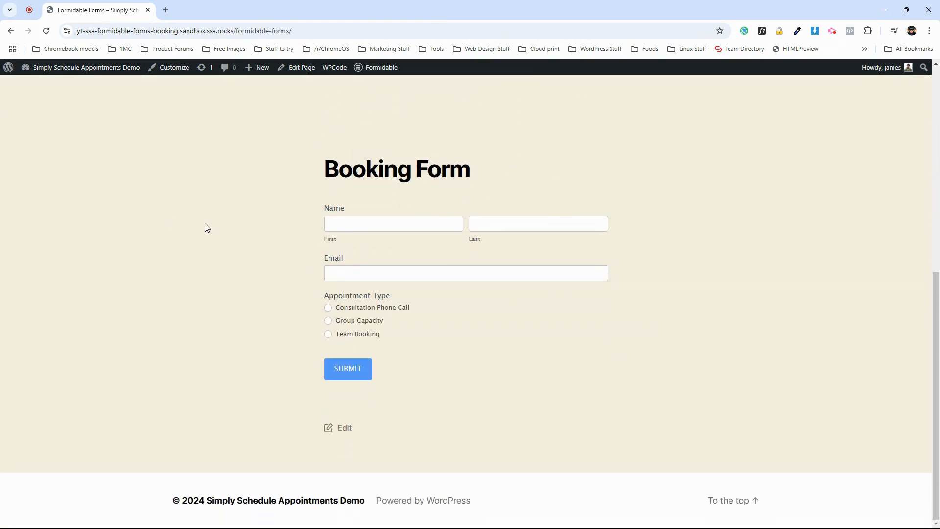
# Select Consultation Phone Call on the live form and check the Phone field and appointment calendar.
pyautogui.click(327, 307)
pyautogui.scroll(-2, 357, 361)
pyautogui.click(352, 275)
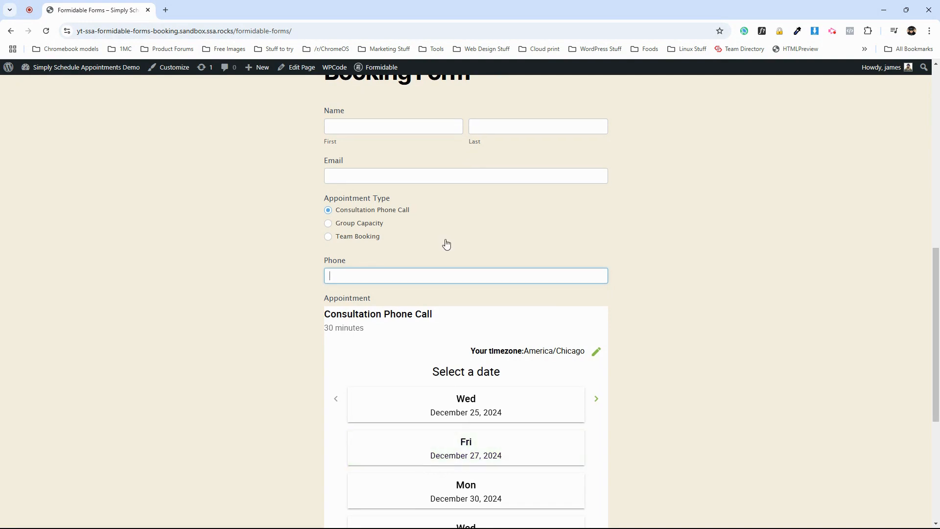
pyautogui.scroll(1, 445, 243)
pyautogui.click(341, 262)
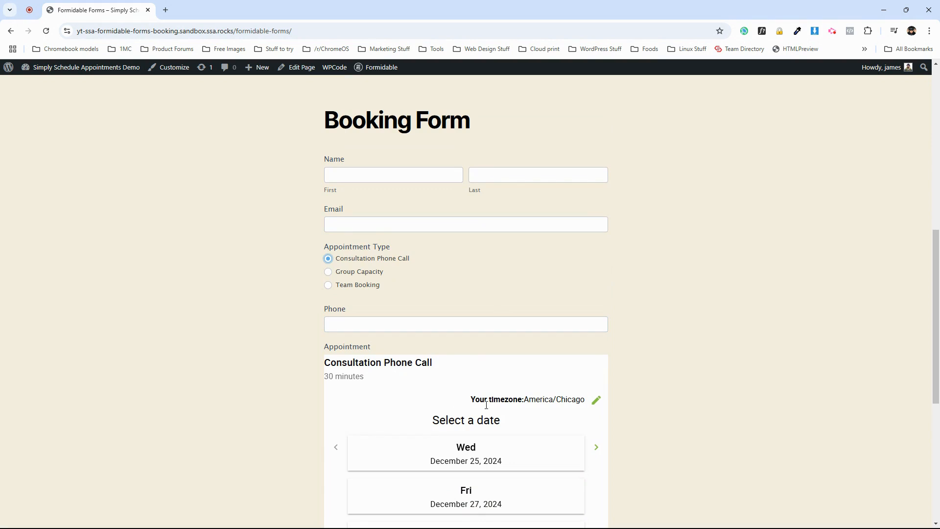
pyautogui.scroll(-3, 486, 405)
pyautogui.scroll(2, 498, 399)
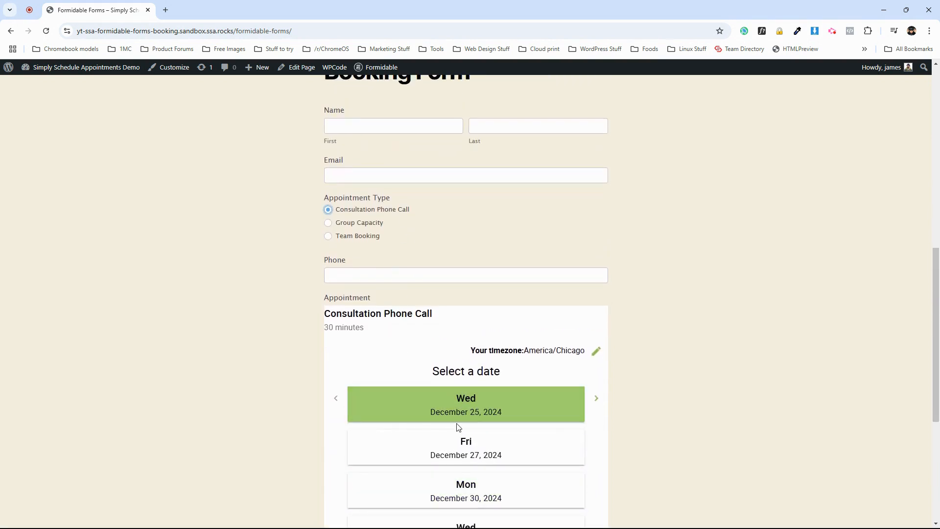
pyautogui.scroll(-2, 417, 352)
pyautogui.scroll(2, 409, 281)
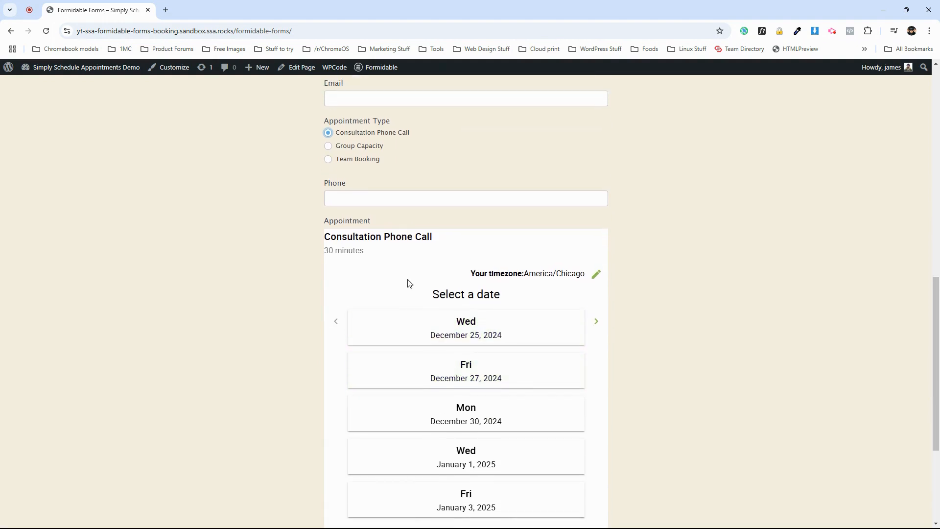
# Select Group Capacity on the live form, then return to the Book Appointments form editor.
pyautogui.click(350, 227)
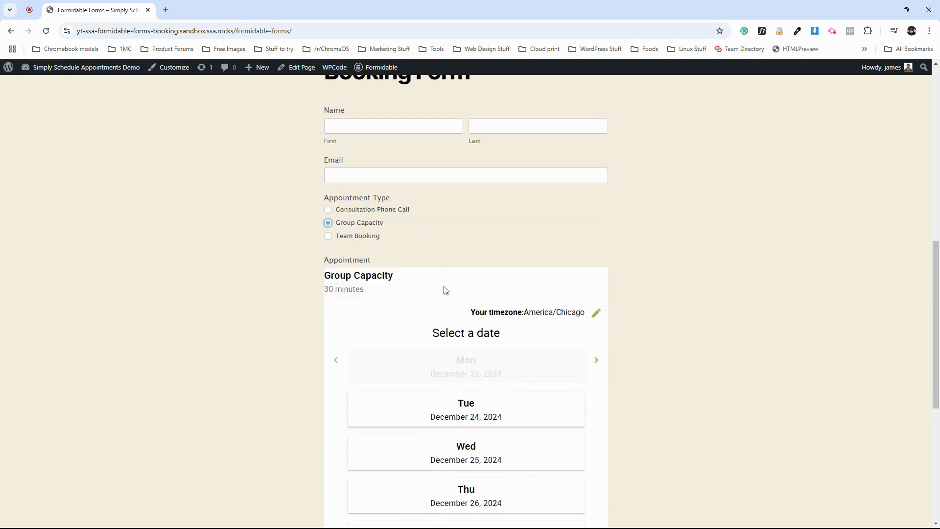
pyautogui.scroll(-1, 436, 307)
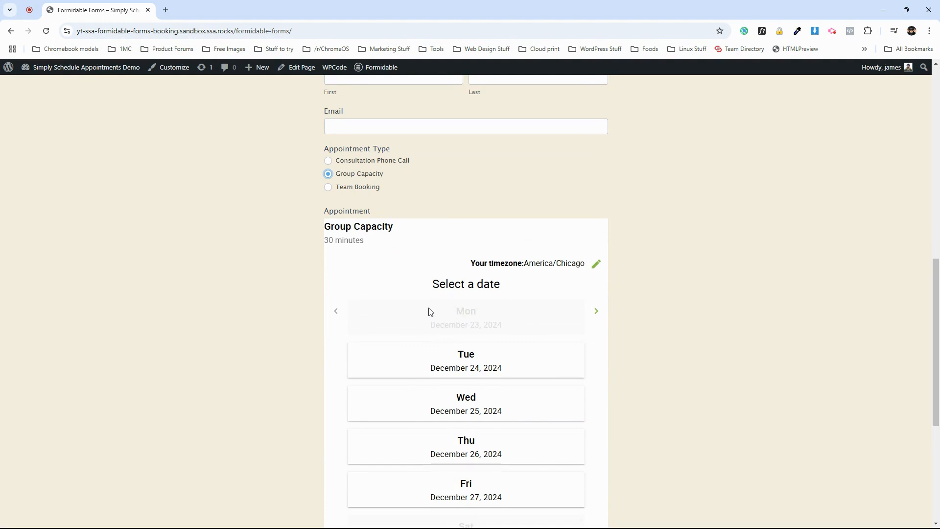
pyautogui.scroll(3, 411, 307)
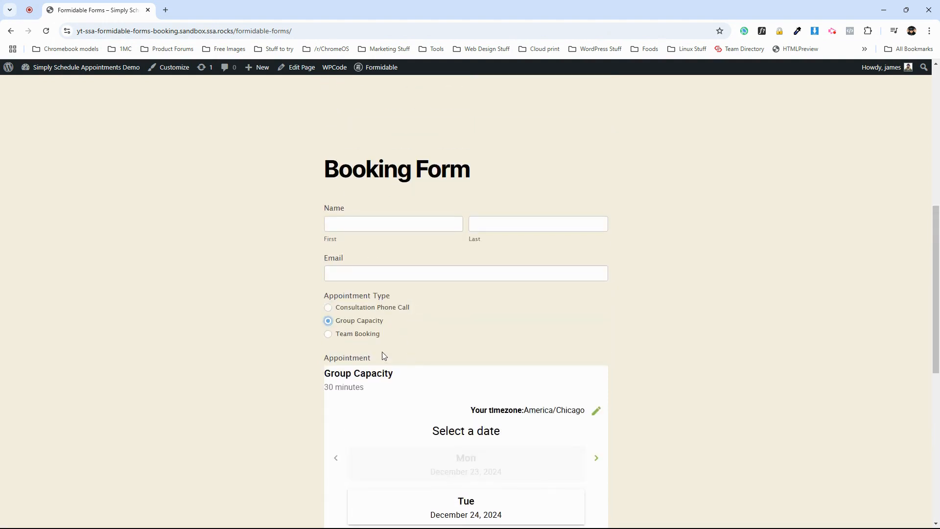
pyautogui.scroll(-2, 468, 346)
pyautogui.scroll(2, 471, 294)
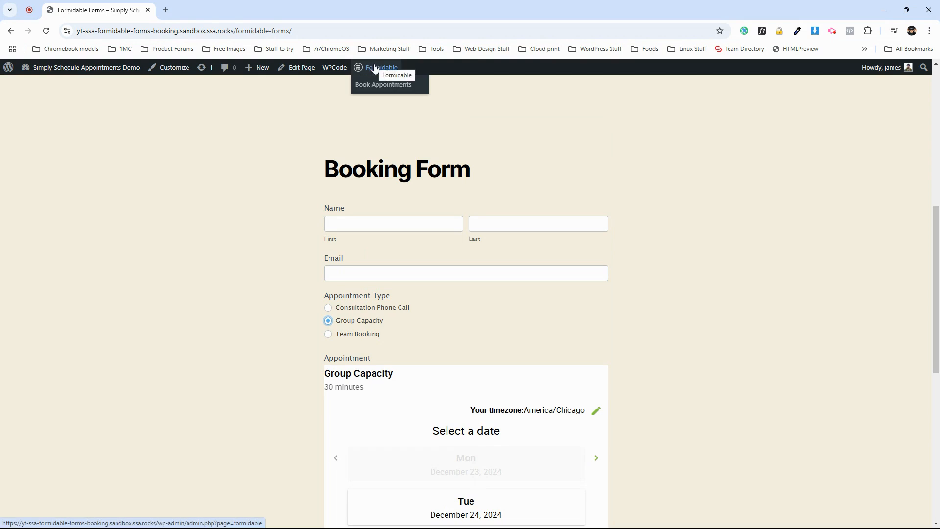
pyautogui.click(378, 84)
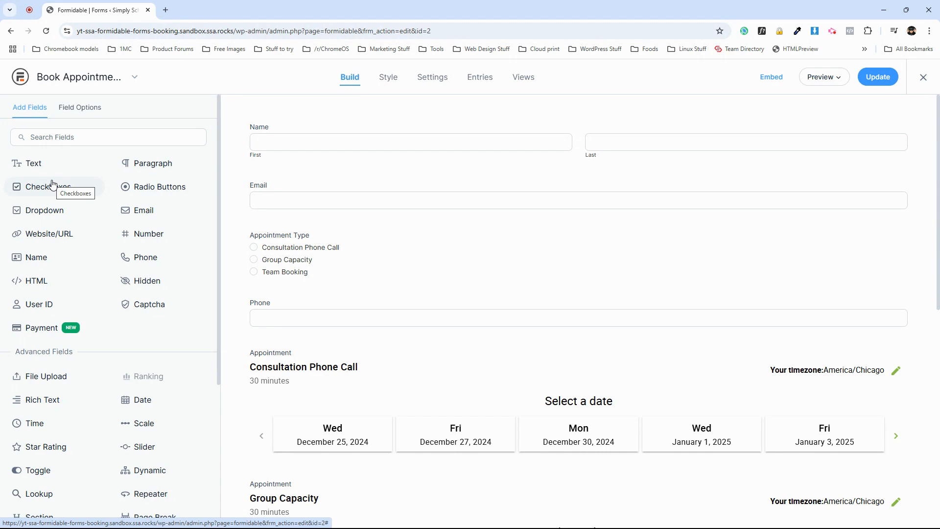
# Add a Checkboxes field labelled International between the Appointment Type and Phone fields.
pyautogui.scroll(-4, 216, 274)
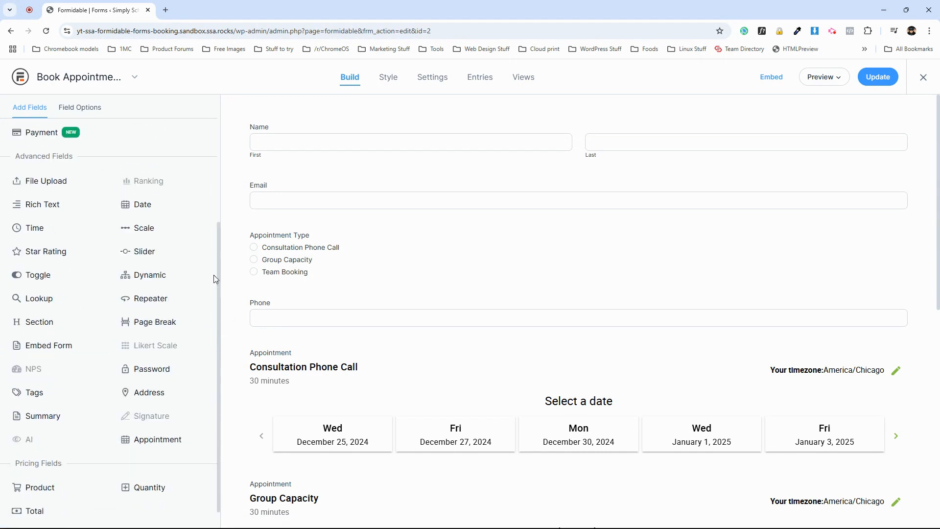
pyautogui.click(288, 358)
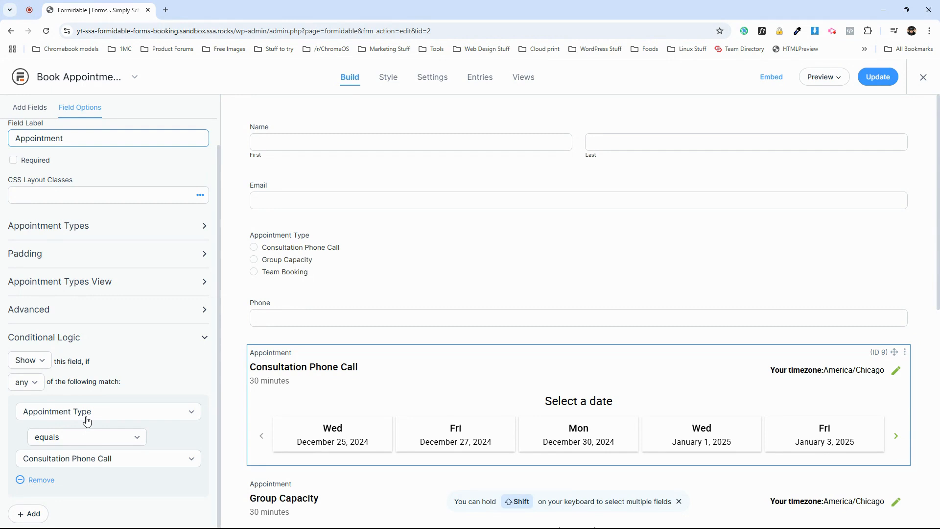
pyautogui.scroll(1, 166, 387)
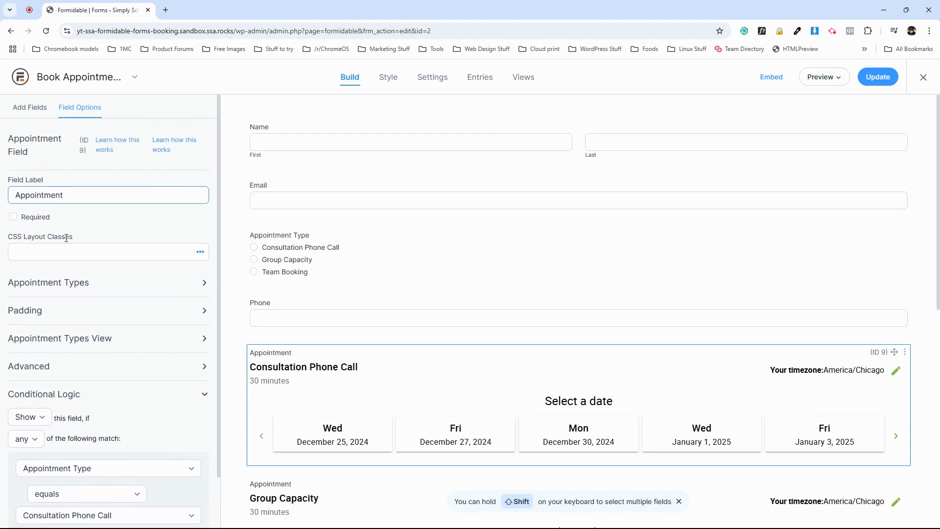
pyautogui.click(34, 111)
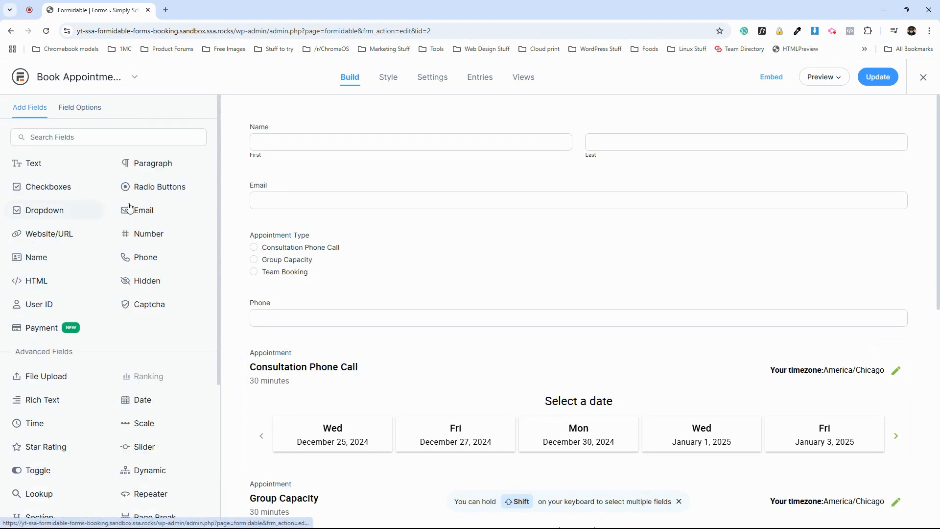
pyautogui.moveTo(51, 189); pyautogui.dragTo(309, 293)
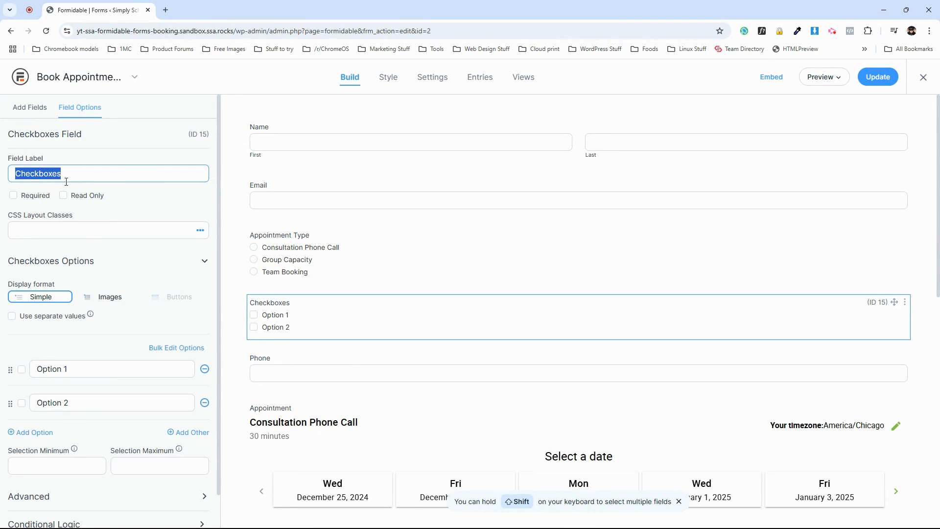
pyautogui.write('International')
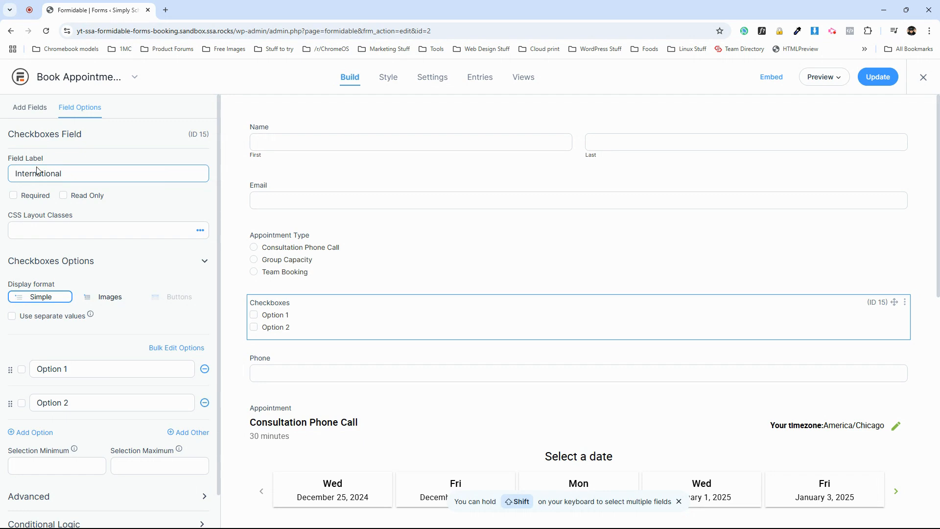
# Set the International field's two options to Yes and No.
pyautogui.click(48, 375)
pyautogui.write('Yes')
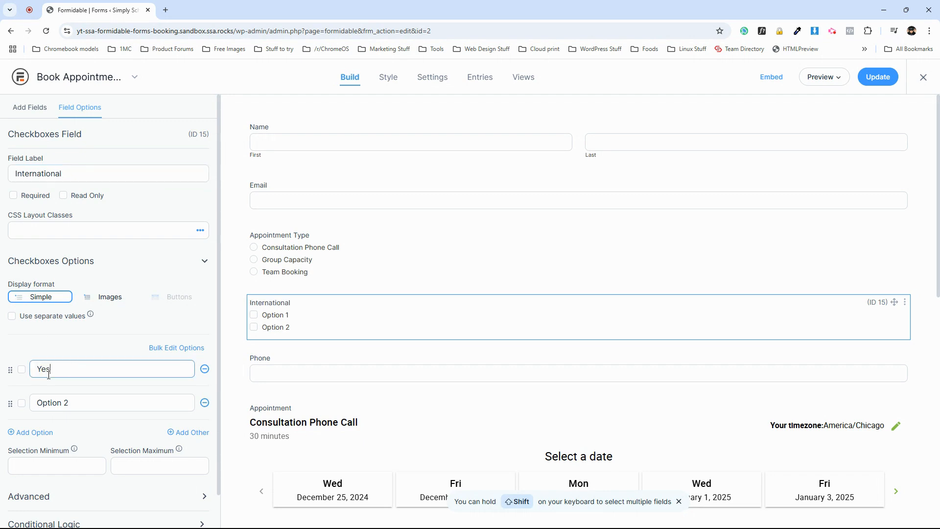
pyautogui.click(60, 402)
pyautogui.write('N')
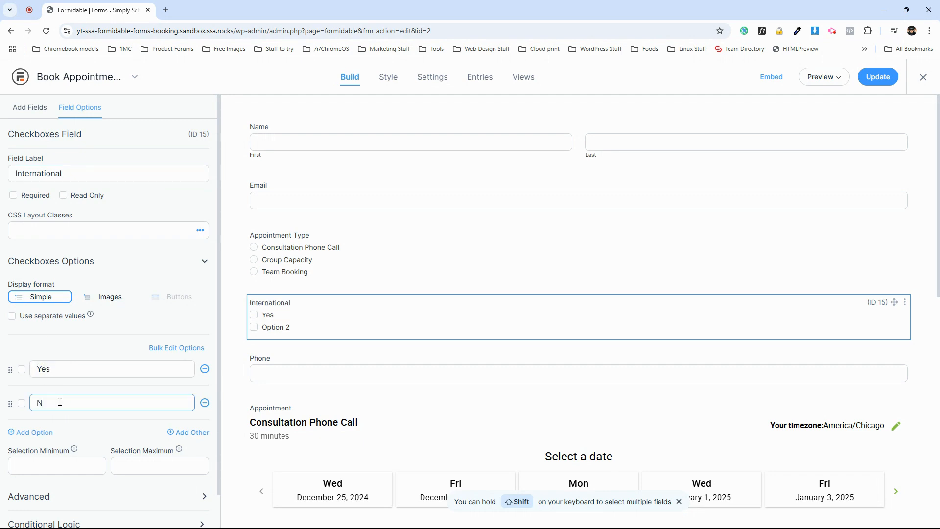
pyautogui.click(106, 391)
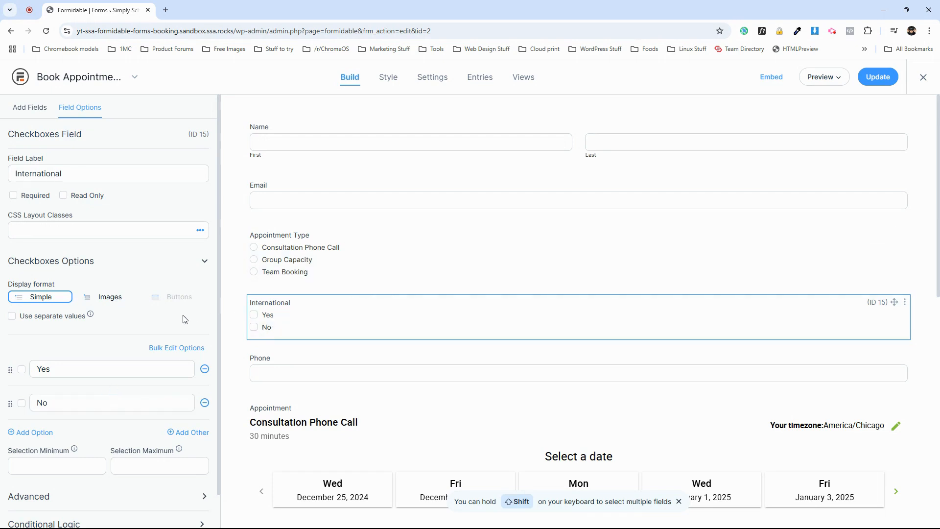
# Add a rule to the Consultation Phone Call appointment field requiring Checkboxes equals No, and require all conditions to match.
pyautogui.scroll(-1, 225, 391)
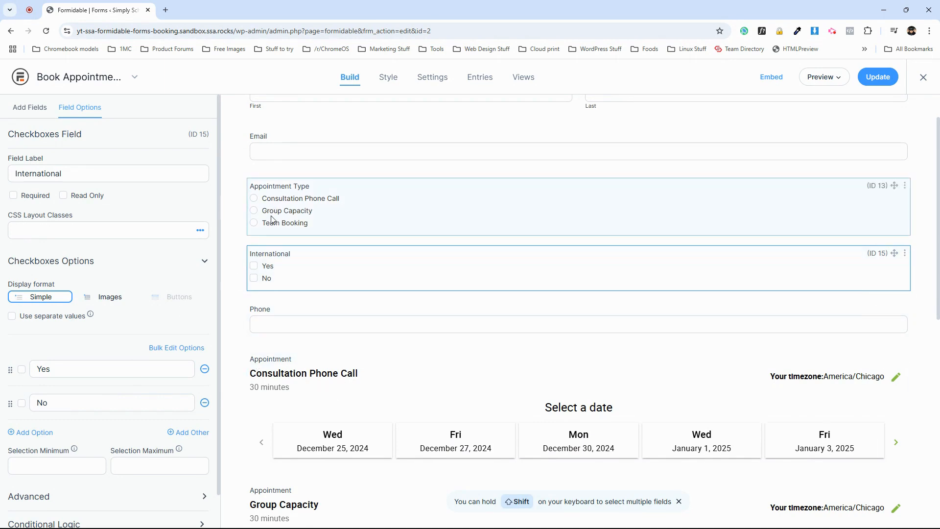
pyautogui.click(290, 367)
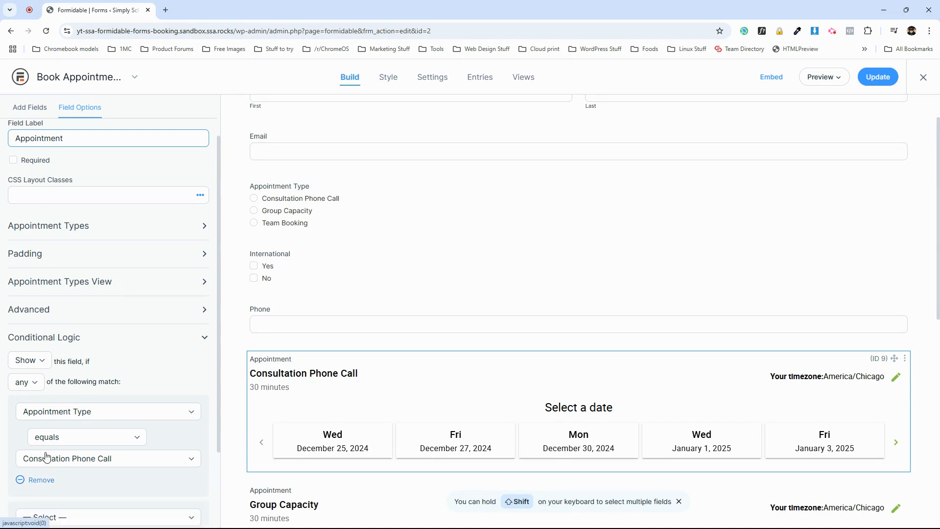
pyautogui.click(28, 514)
pyautogui.click(50, 421)
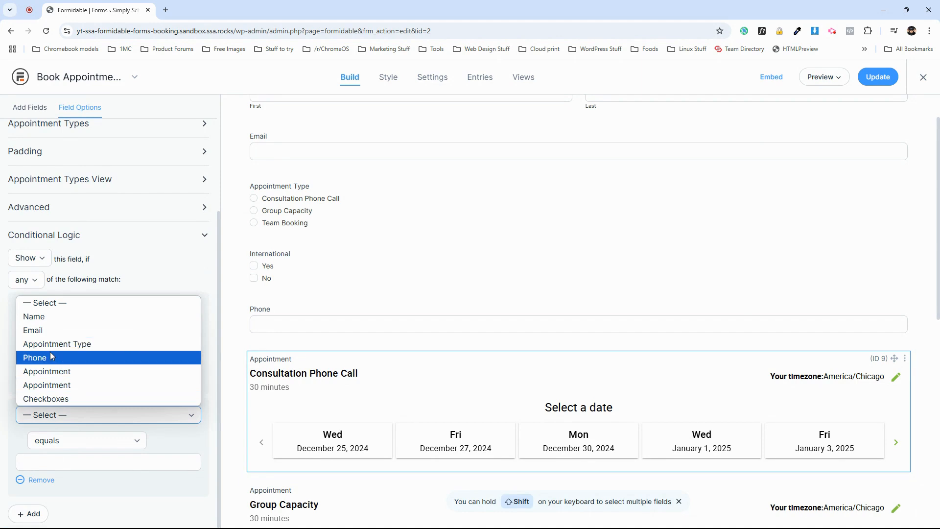
pyautogui.click(43, 399)
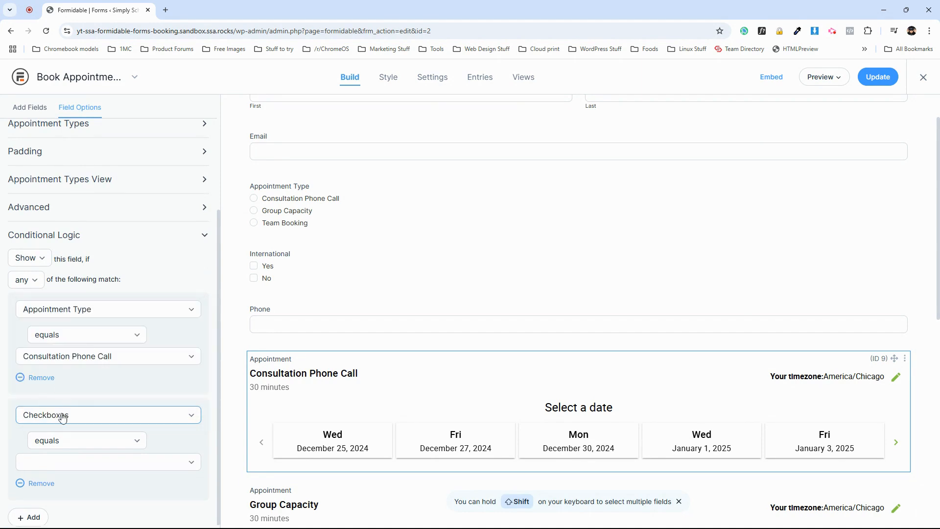
pyautogui.click(37, 465)
pyautogui.click(43, 501)
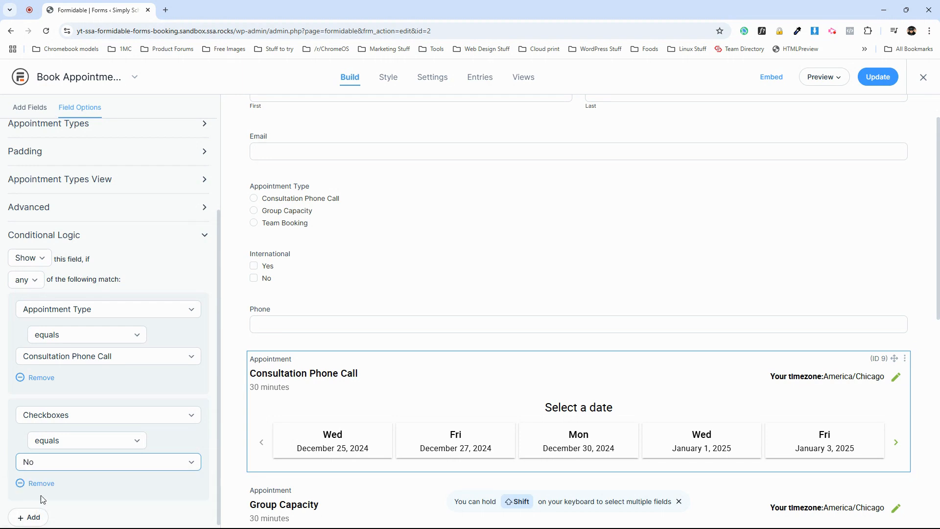
pyautogui.click(23, 283)
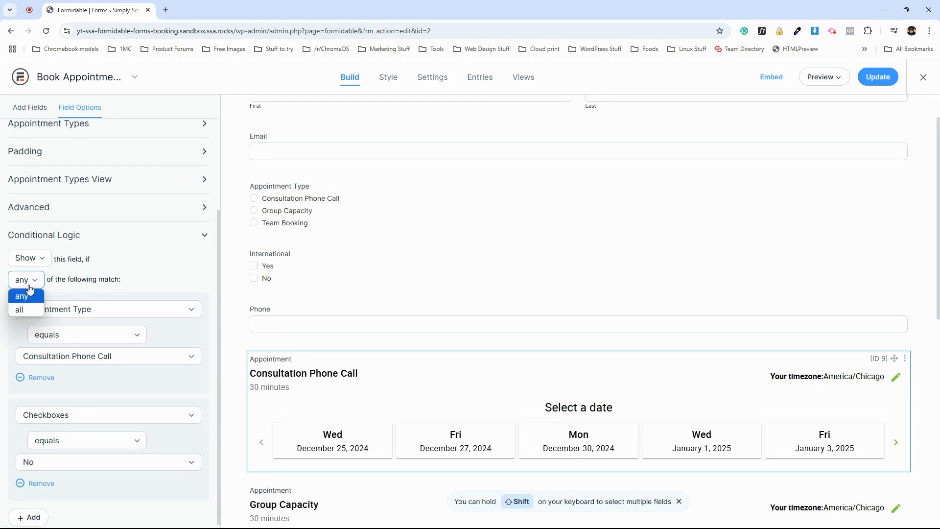
pyautogui.click(18, 309)
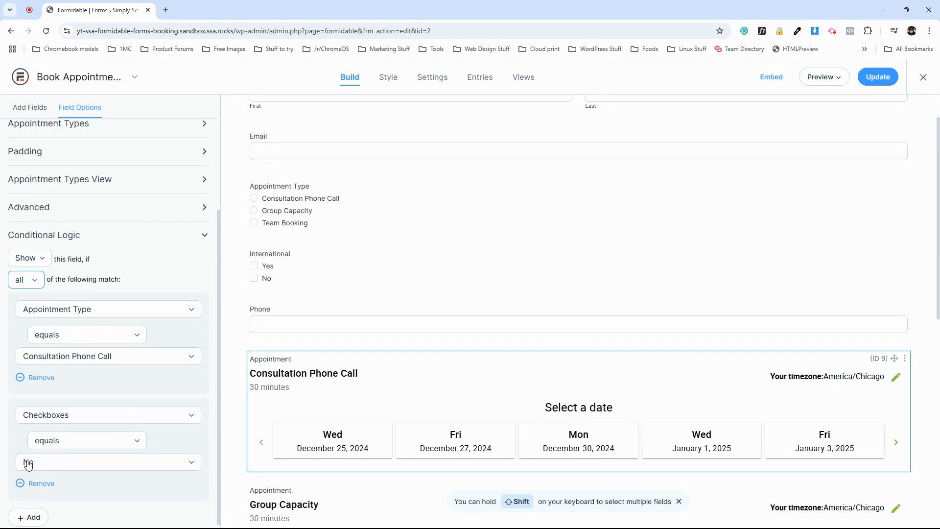
# Update the form.
pyautogui.scroll(-3, 487, 405)
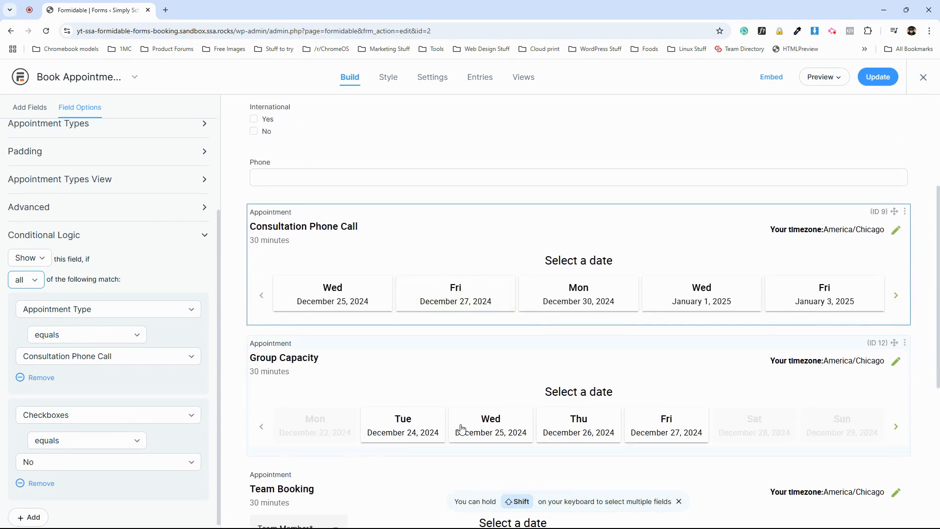
pyautogui.scroll(2, 215, 311)
pyautogui.scroll(3, 510, 373)
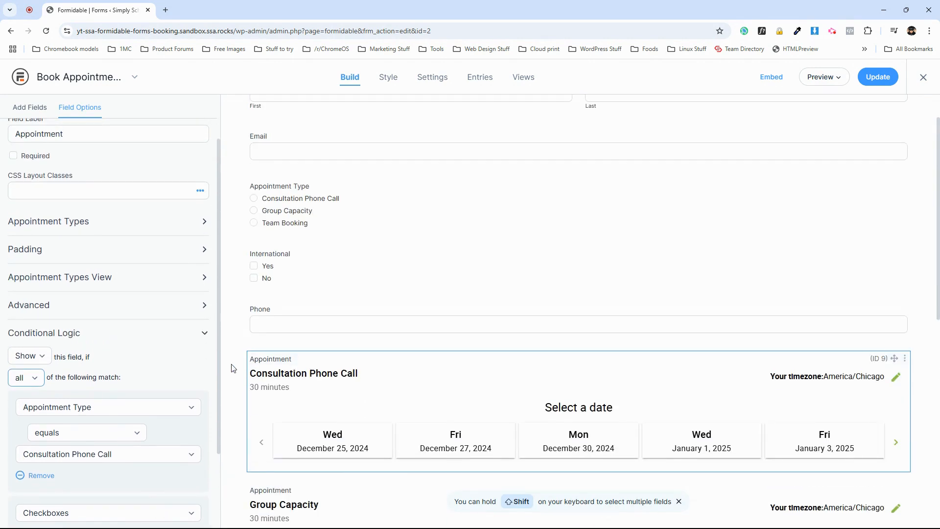
pyautogui.click(878, 78)
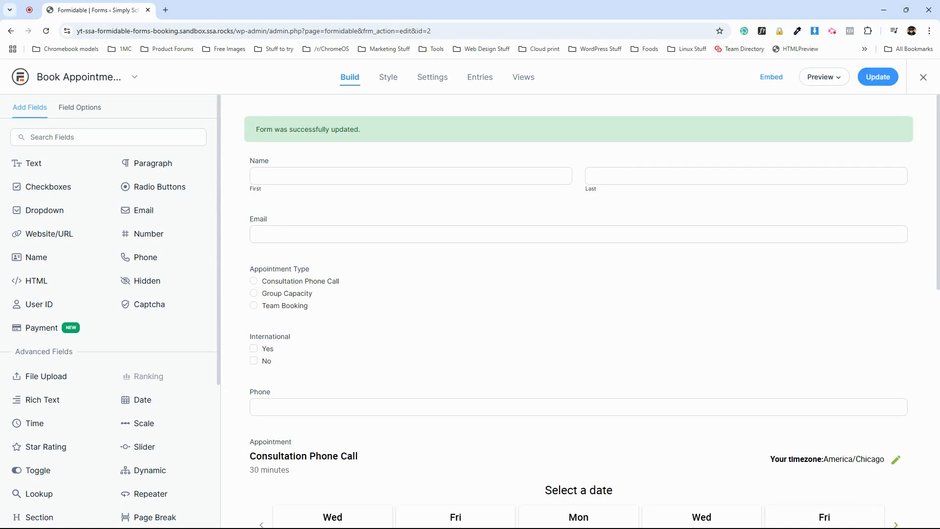
# Close the form editor, open the site's Formidable Forms page and scroll to the booking form.
pyautogui.click(920, 76)
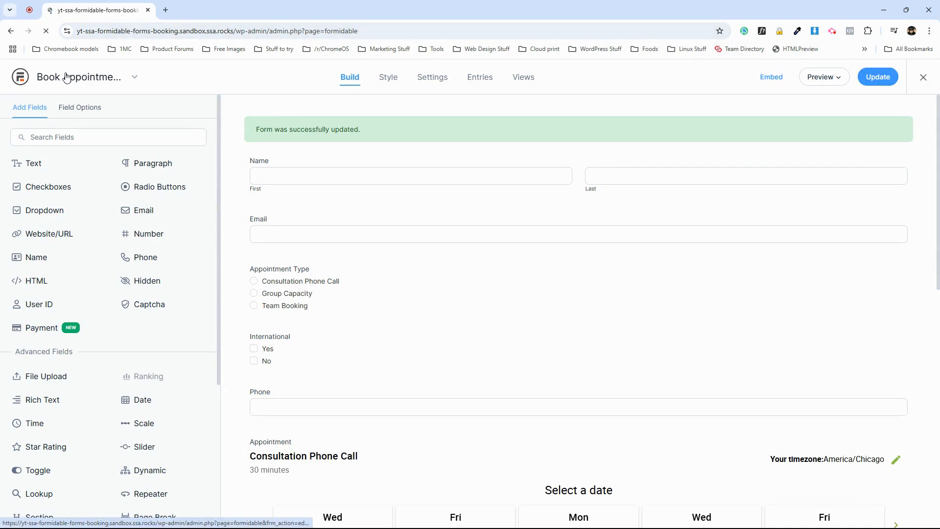
pyautogui.click(74, 68)
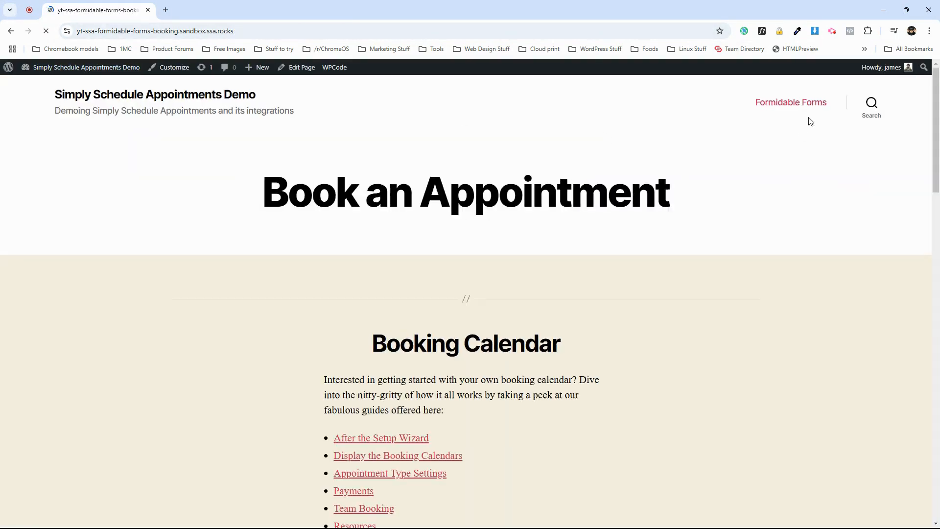
pyautogui.click(807, 106)
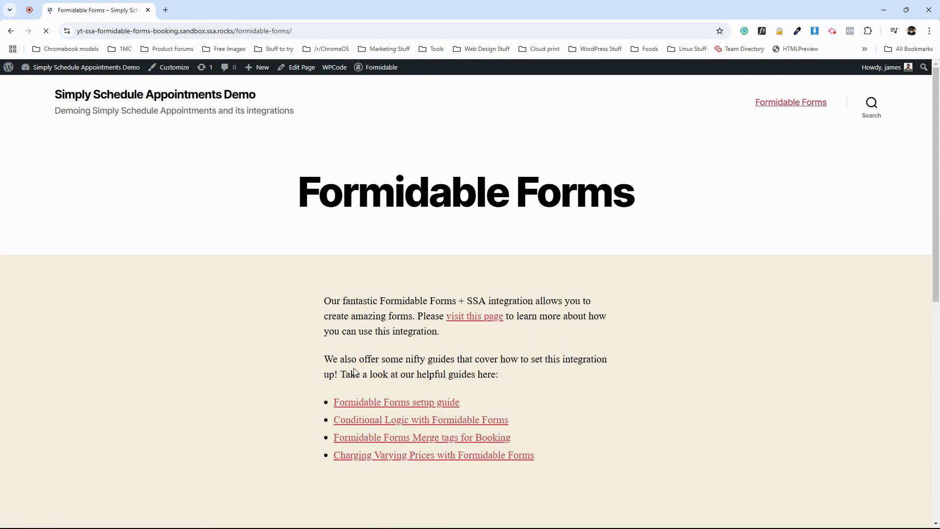
pyautogui.scroll(-7, 332, 318)
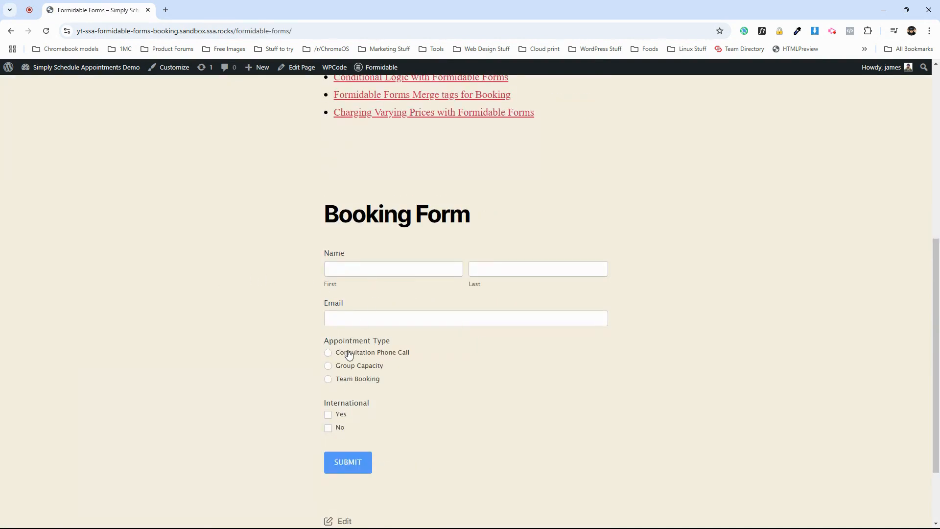
pyautogui.scroll(-1, 327, 346)
# Select Consultation Phone Call and tick No under International on the live booking form.
pyautogui.click(328, 303)
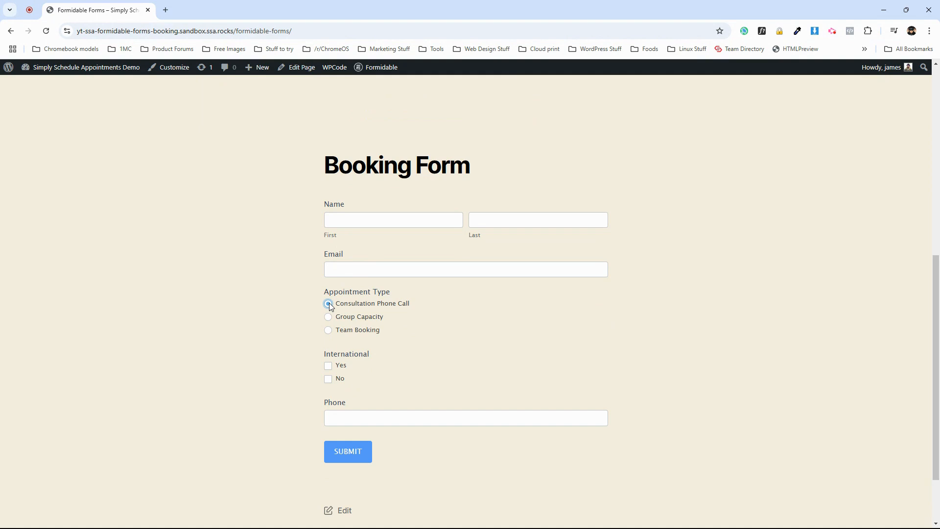
pyautogui.scroll(-2, 366, 341)
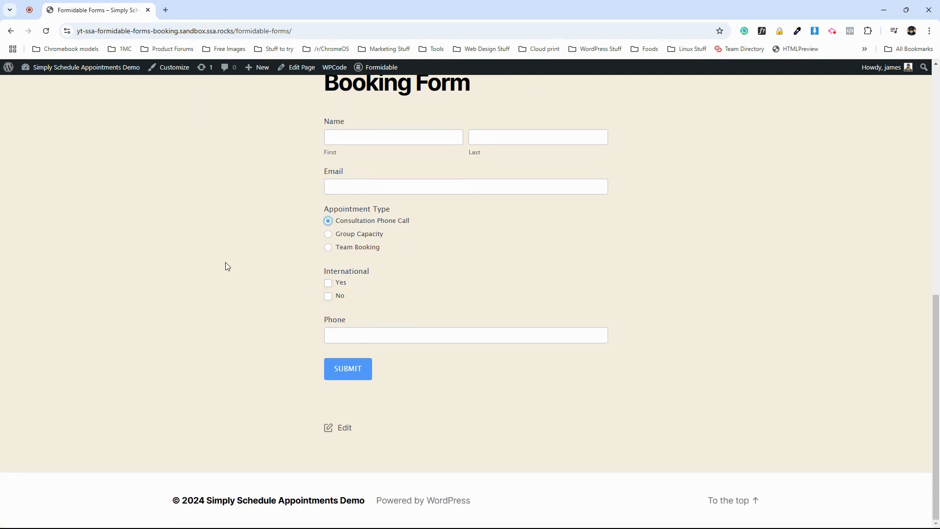
pyautogui.click(328, 287)
pyautogui.click(327, 296)
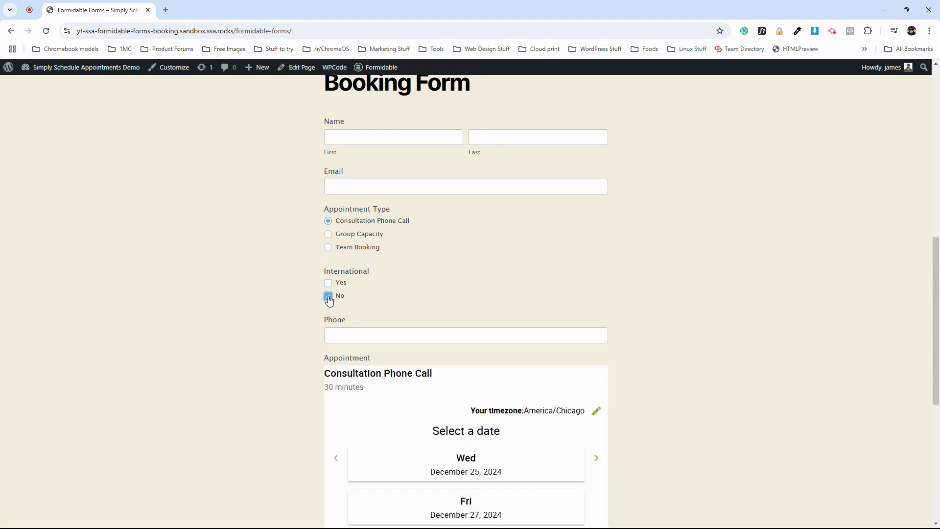
# Try the Yes option under International and review the appointment calendar on the live form.
pyautogui.scroll(-1, 389, 405)
pyautogui.click(389, 405)
pyautogui.scroll(2, 389, 406)
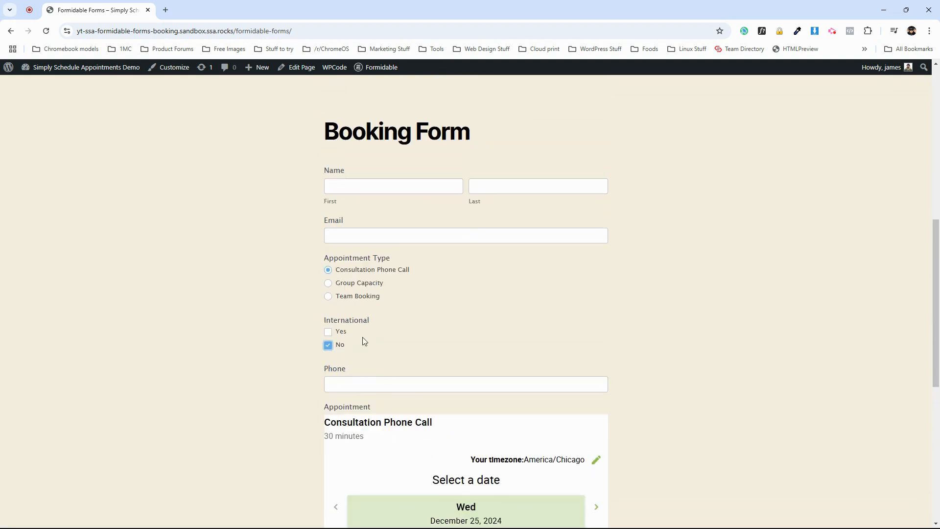
pyautogui.click(338, 333)
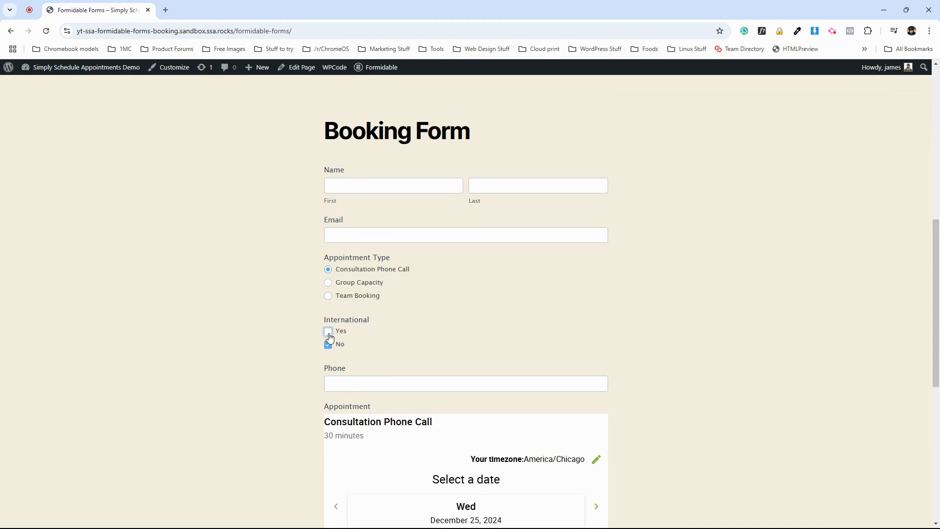
pyautogui.scroll(-2, 328, 336)
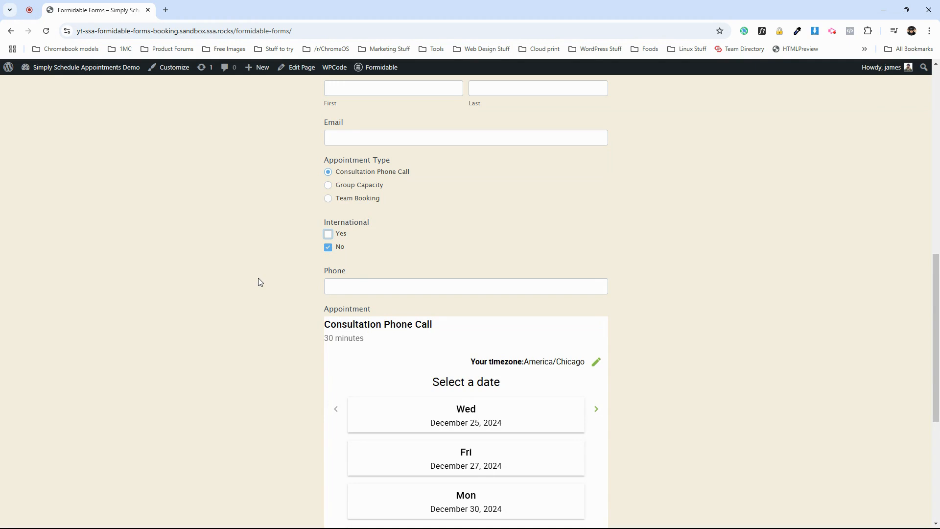
pyautogui.scroll(-1, 543, 268)
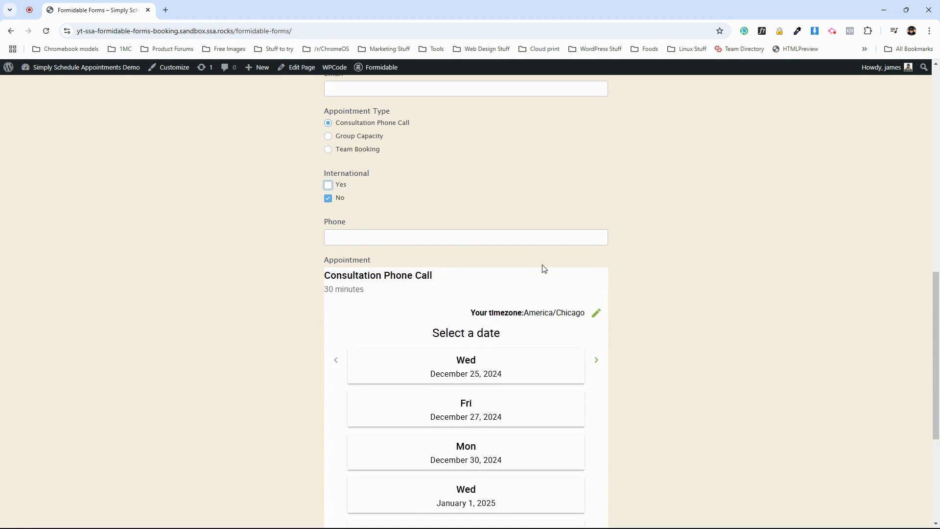
pyautogui.scroll(-2, 543, 268)
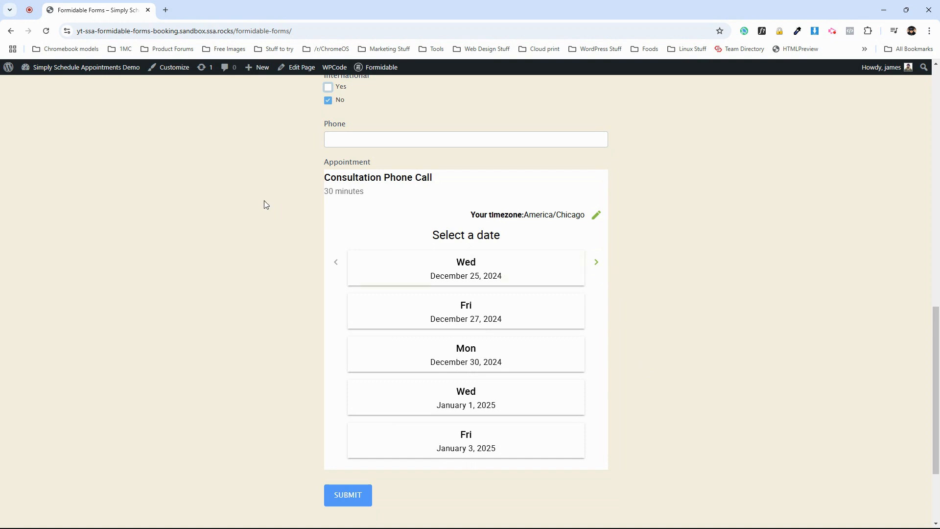
pyautogui.scroll(1, 195, 147)
# Go to the WordPress dashboard and open the Formidable Forms list.
pyautogui.click(105, 74)
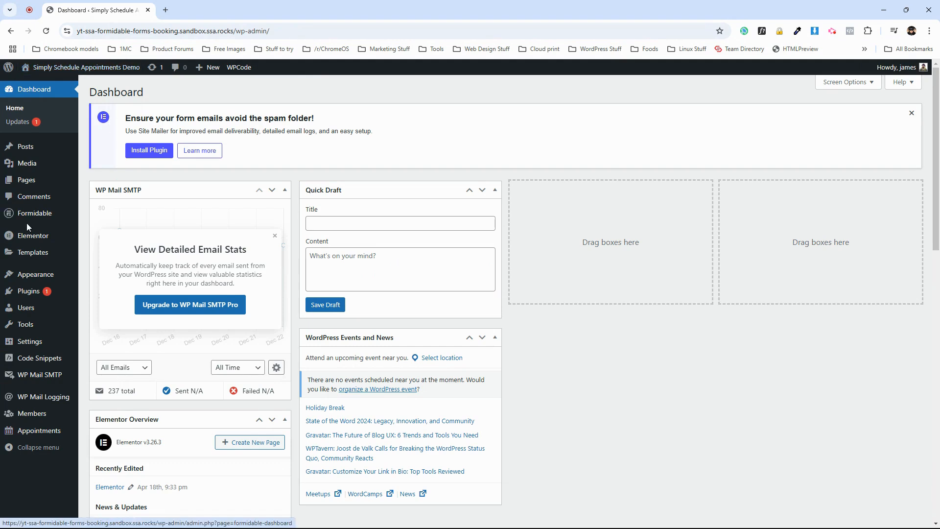
pyautogui.moveTo(47, 217)
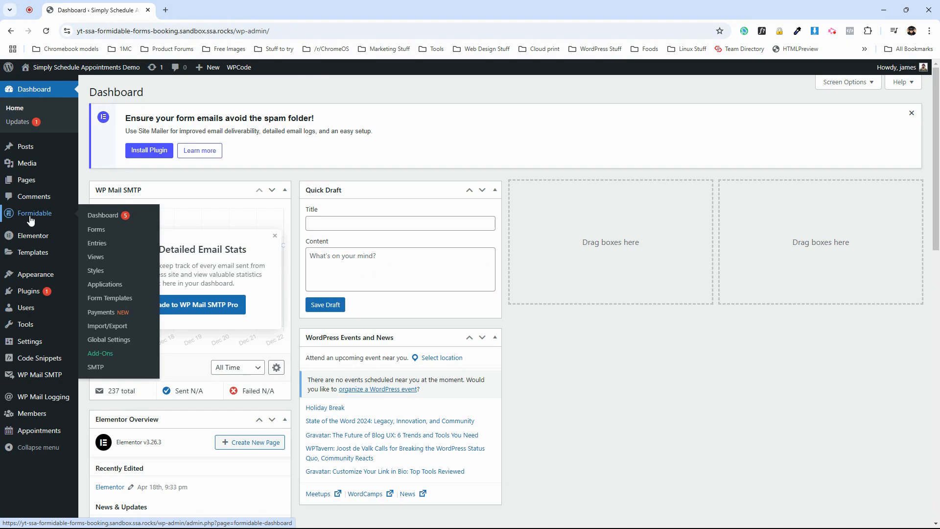
pyautogui.click(101, 231)
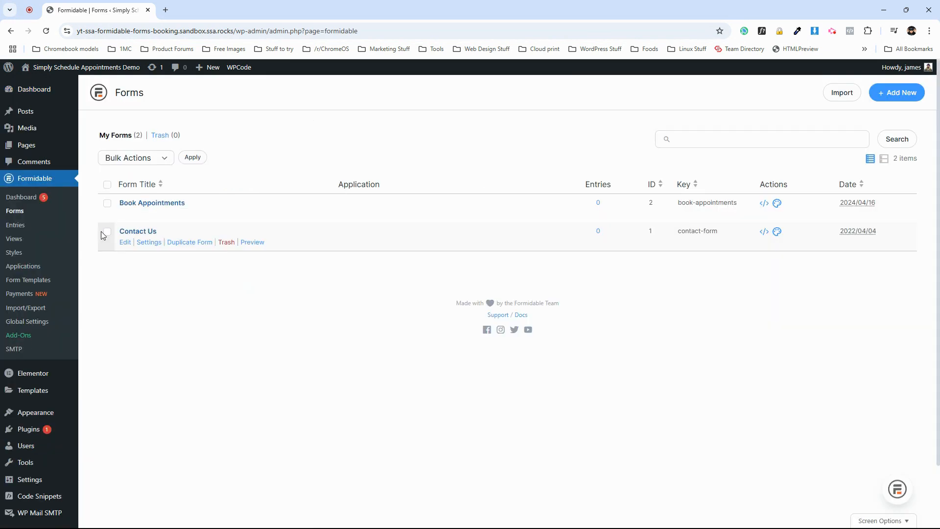
pyautogui.moveTo(145, 213)
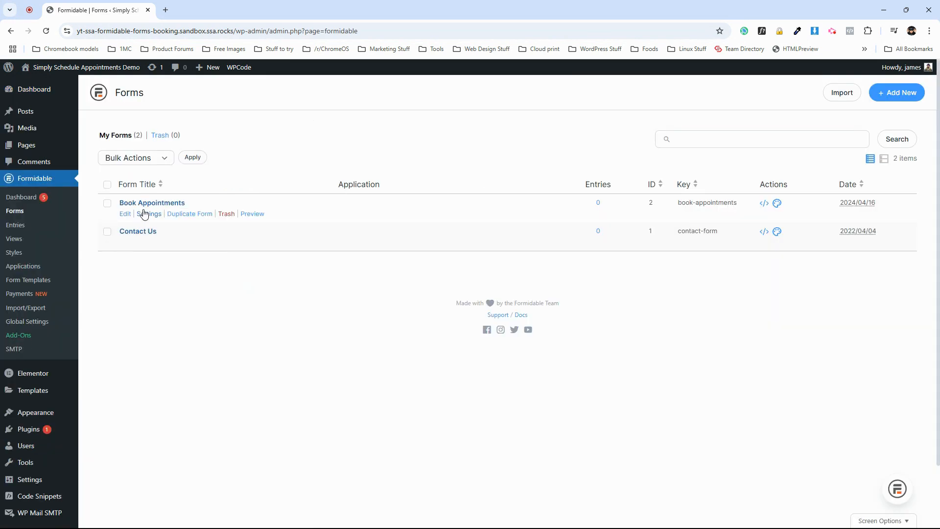
# Open the Book Appointments form's settings at the Actions & Notifications section.
pyautogui.click(152, 216)
pyautogui.click(108, 147)
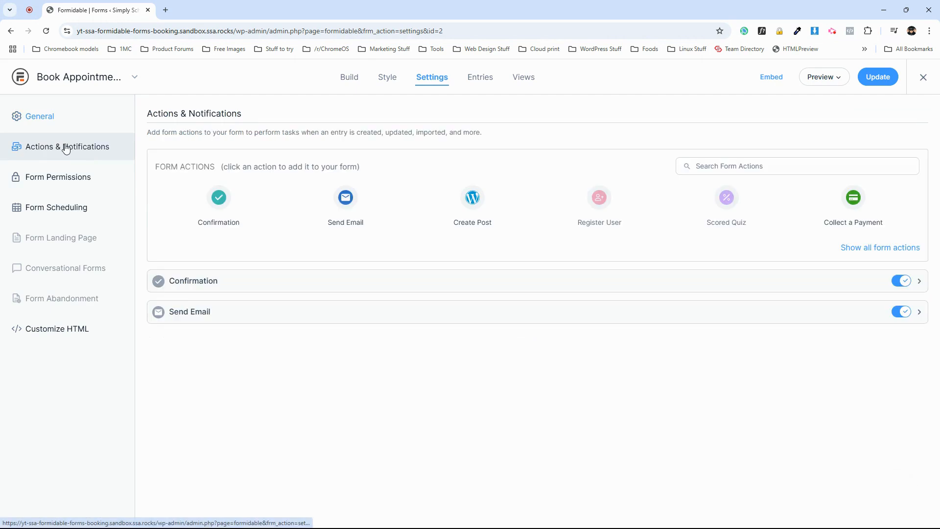
# Expand the Confirmation action, switch it to Redirect to URL, and collapse it again.
pyautogui.click(203, 281)
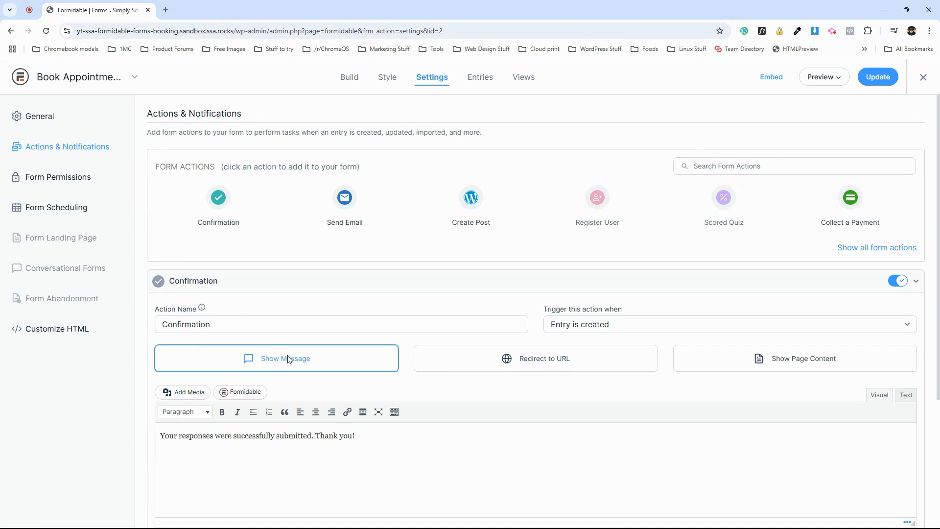
pyautogui.click(504, 360)
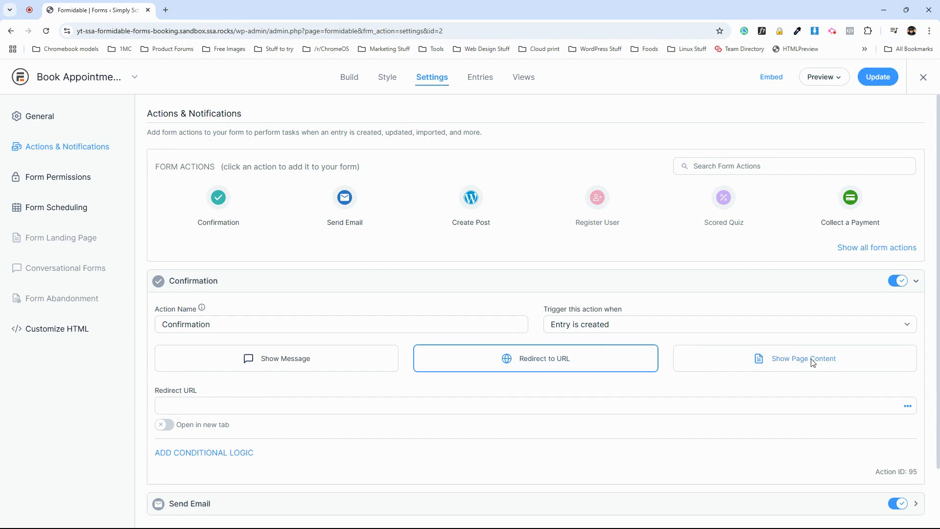
pyautogui.click(181, 289)
# Open the Send Email action and insert the Email field [8] into the To recipients.
pyautogui.click(197, 319)
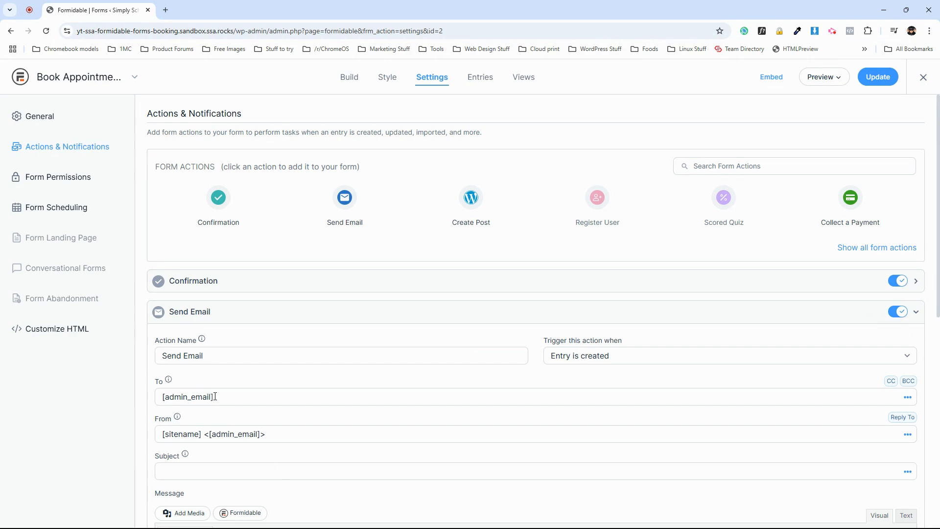
pyautogui.click(907, 397)
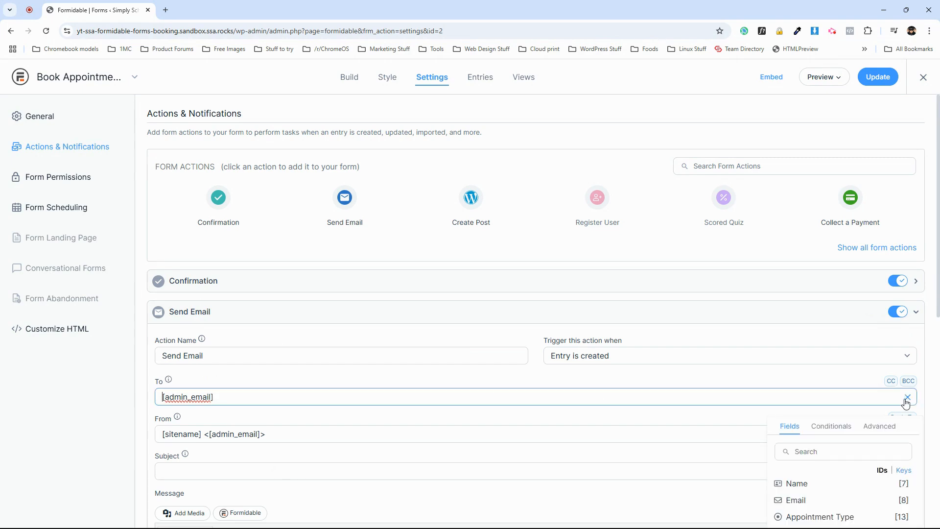
pyautogui.scroll(-1, 801, 453)
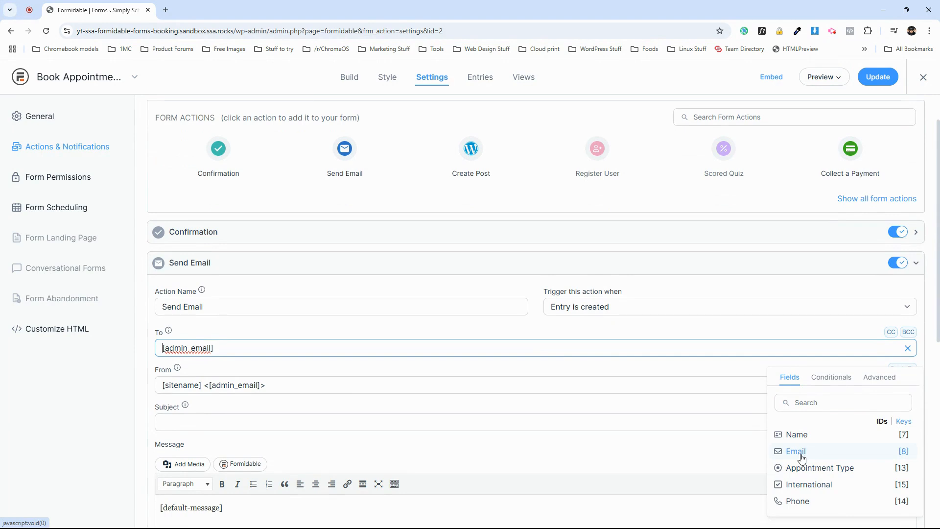
pyautogui.click(795, 450)
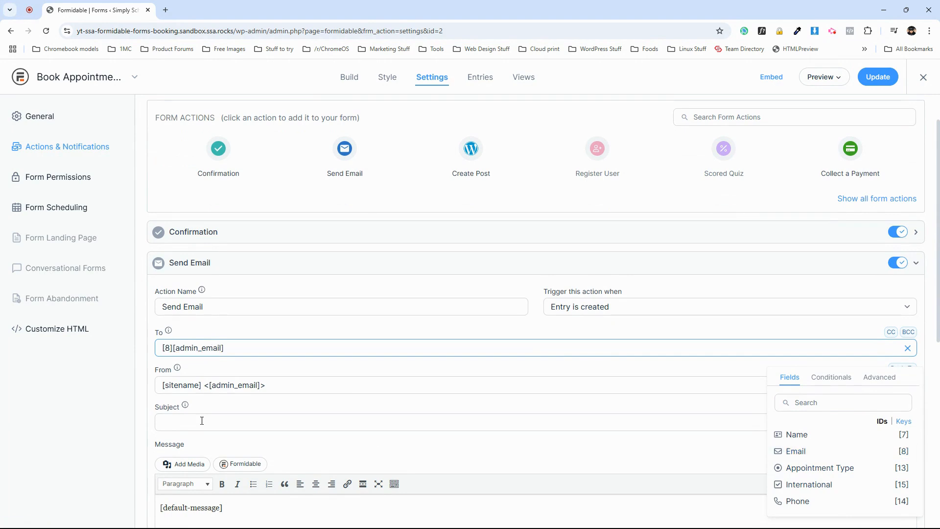
# Replace the email message's default content with "Thanks for booking!".
pyautogui.scroll(-1, 220, 484)
pyautogui.click(225, 514)
pyautogui.moveTo(228, 473); pyautogui.dragTo(132, 447)
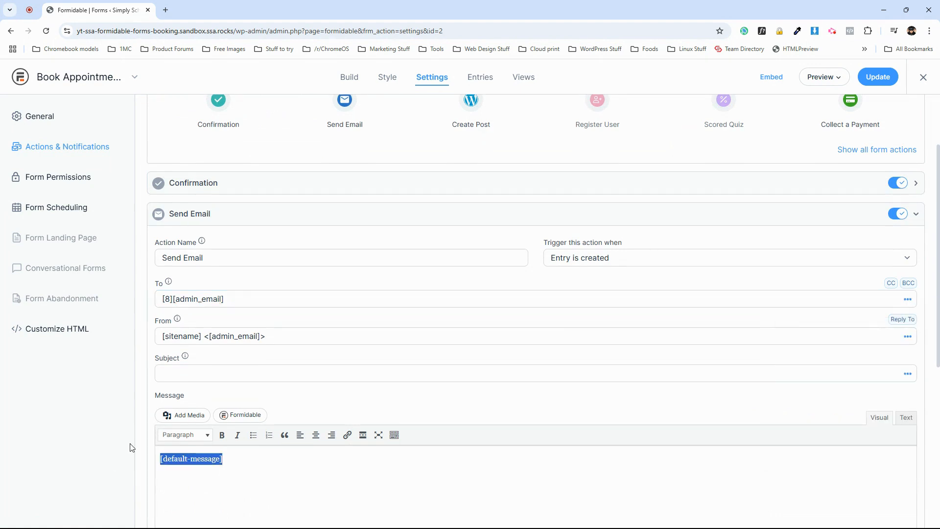
pyautogui.write('Thanks for booking!')
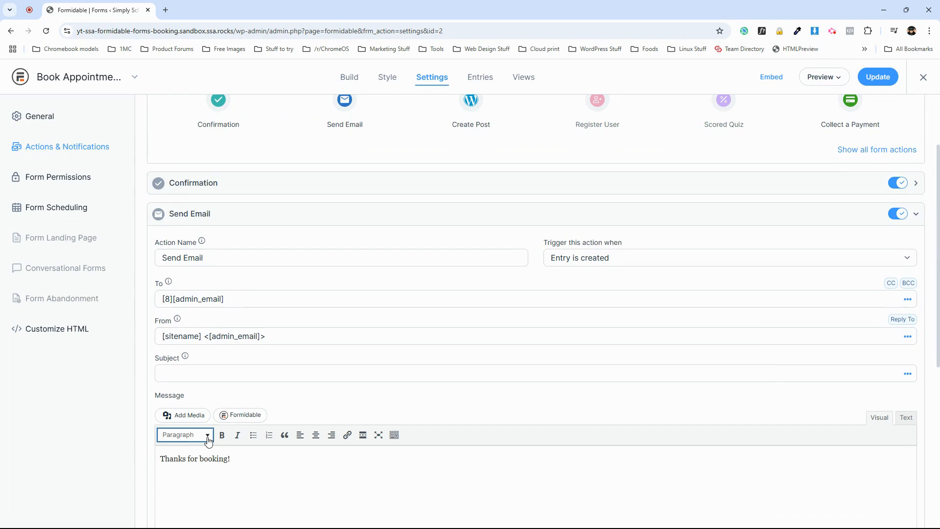
pyautogui.scroll(-4, 213, 437)
pyautogui.scroll(2, 238, 407)
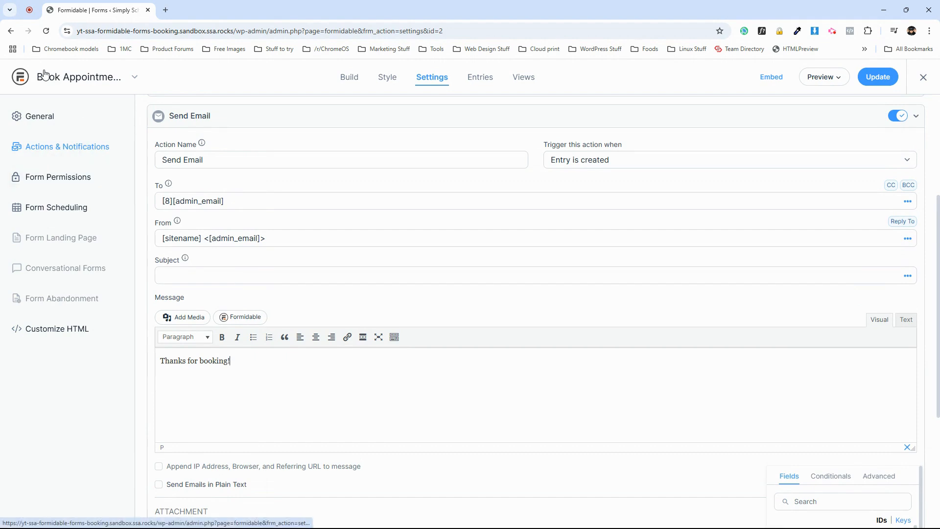
# Leave the form settings without saving and open the Simply Schedule Appointments settings.
pyautogui.click(922, 77)
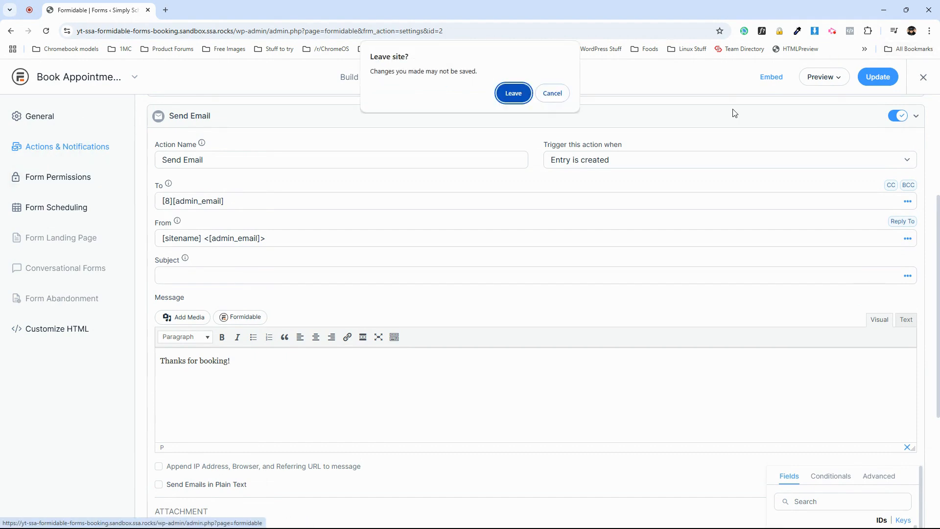
pyautogui.click(512, 93)
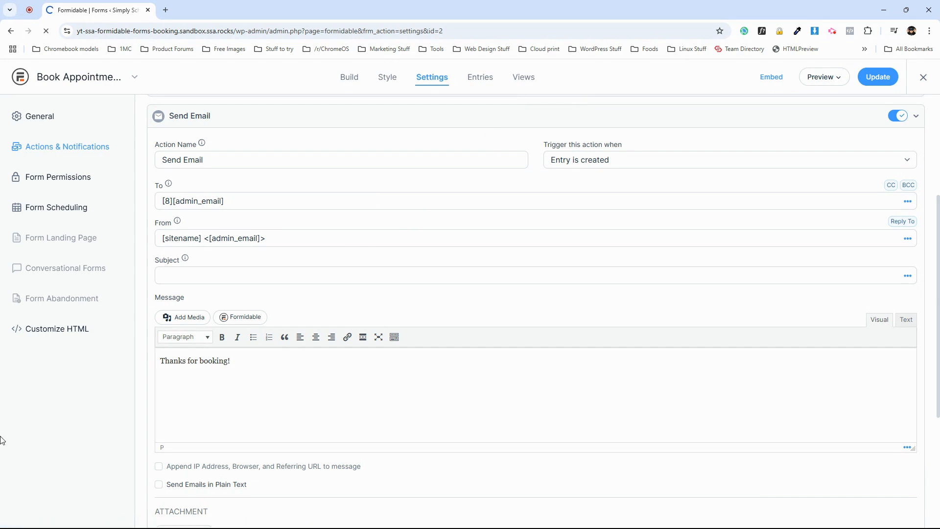
pyautogui.scroll(-3, 46, 426)
pyautogui.moveTo(15, 496)
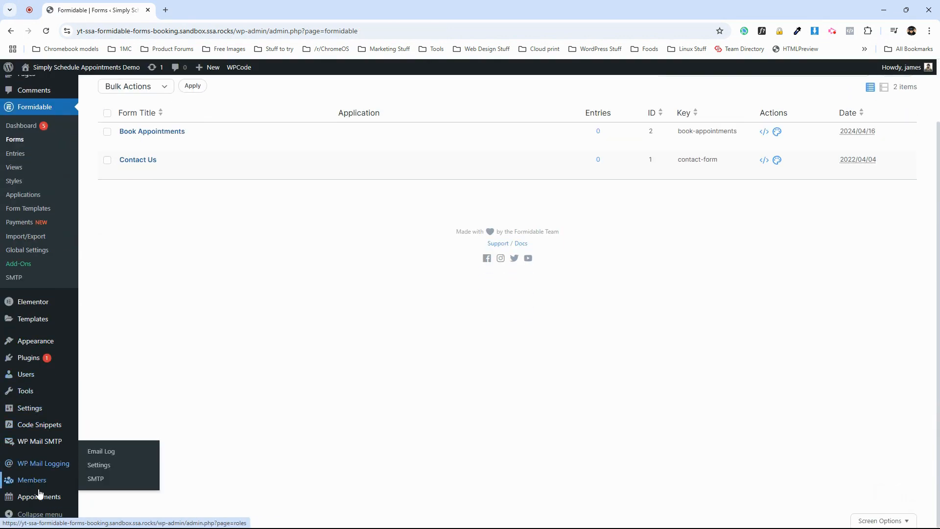
pyautogui.click(101, 466)
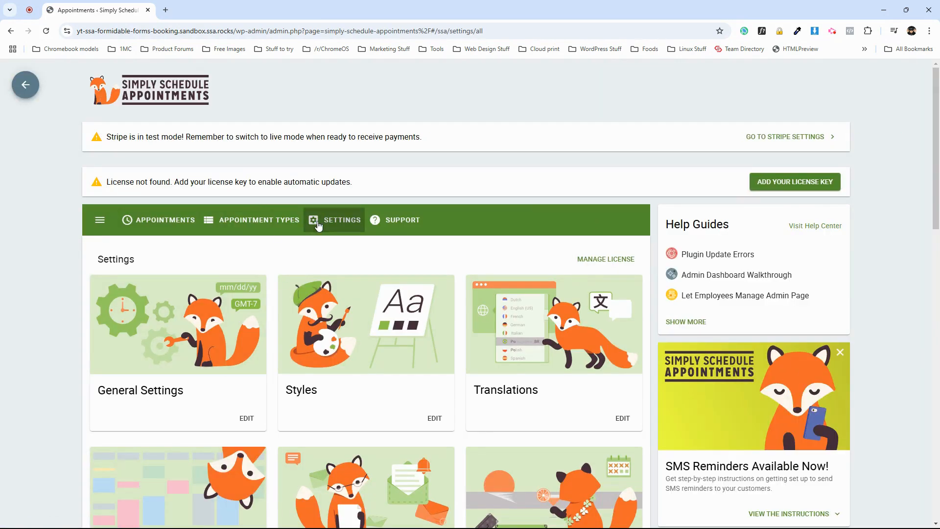
# Open the Notifications settings of the appointments plugin to review its email notifications.
pyautogui.scroll(-3, 384, 259)
pyautogui.scroll(-2, 384, 260)
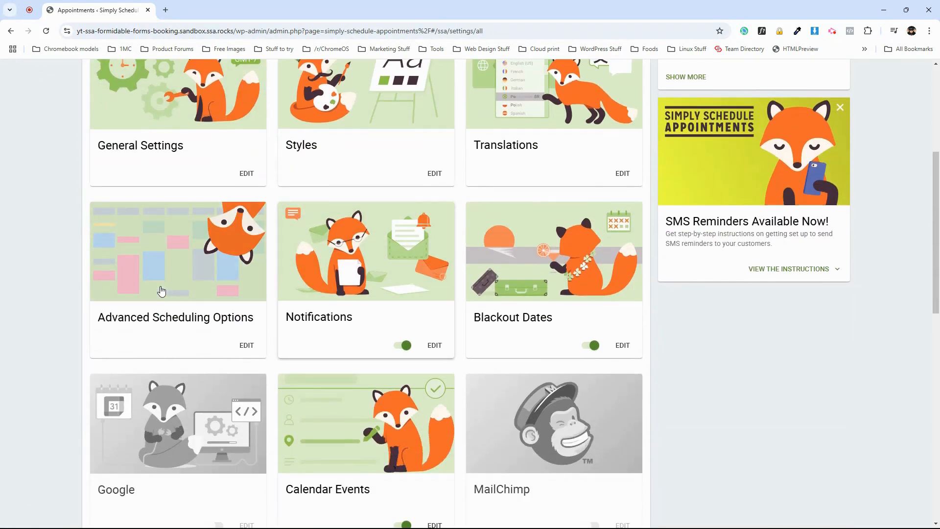
pyautogui.click(384, 260)
pyautogui.scroll(-3, 247, 380)
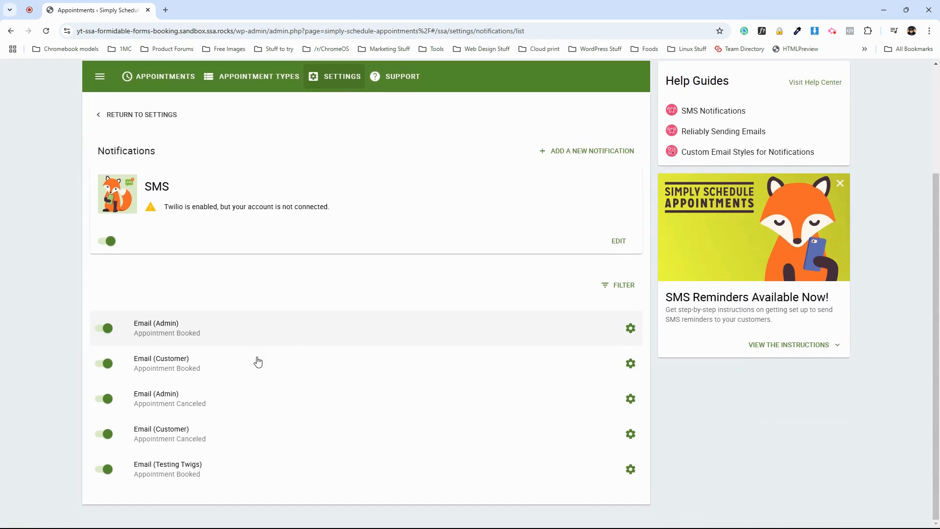